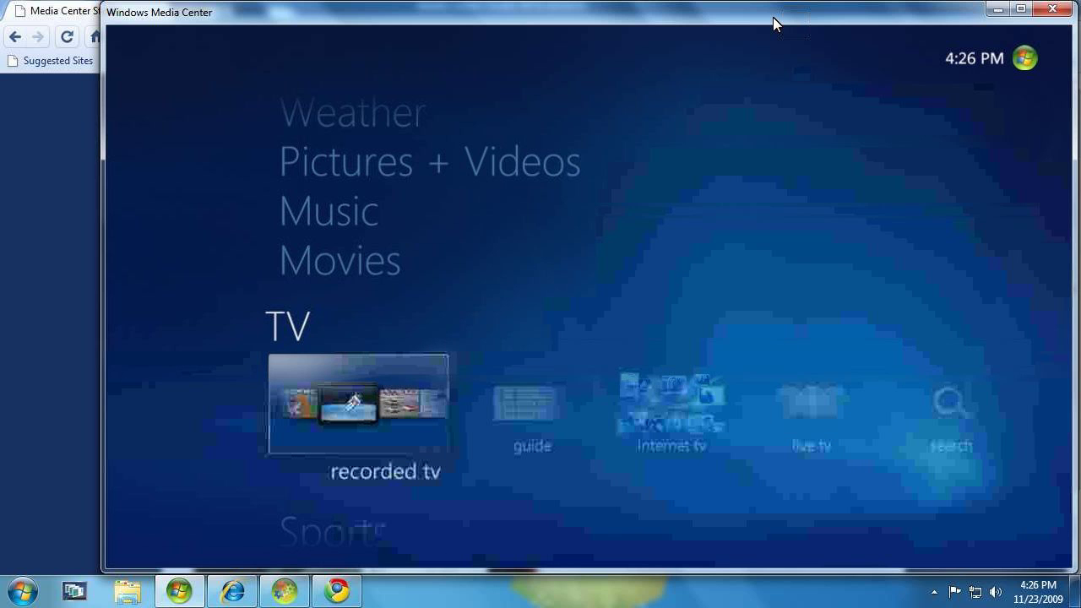
Browse the Windows Media Center start menu strips between TV and My Movies, including Movies and Music
key("Up")
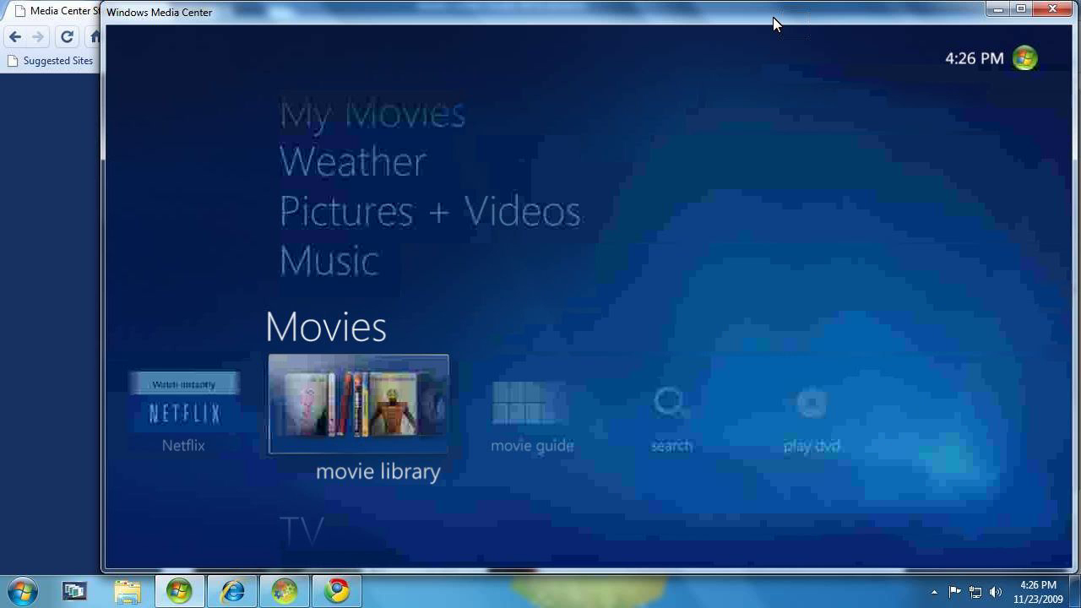
key("Up")
key("Up")
key("Up")
key("Up")
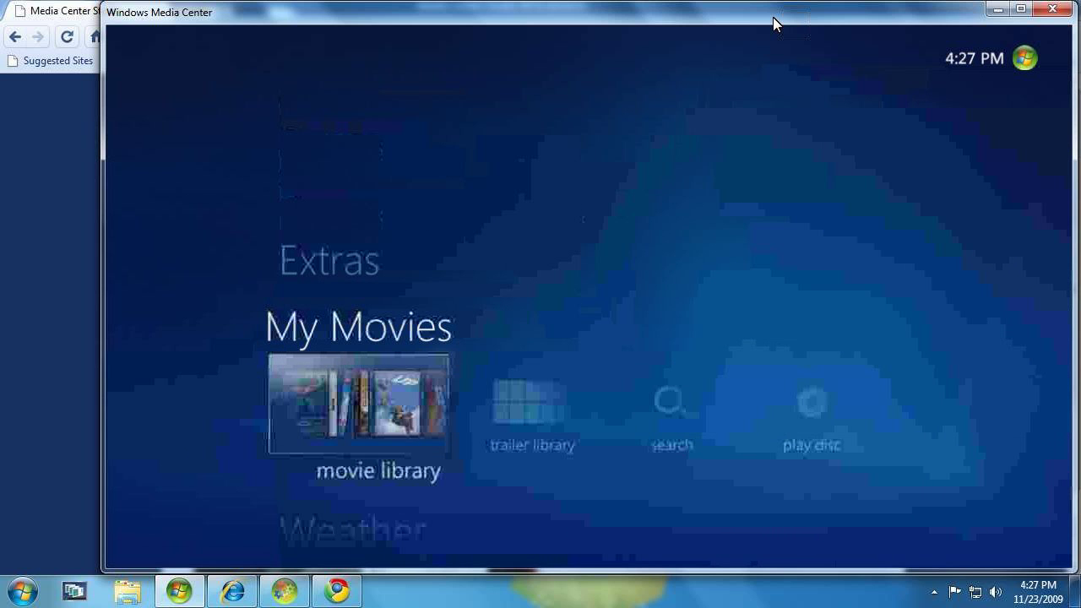
key("Down")
key("Down")
key("Down")
key("Down")
key("Down")
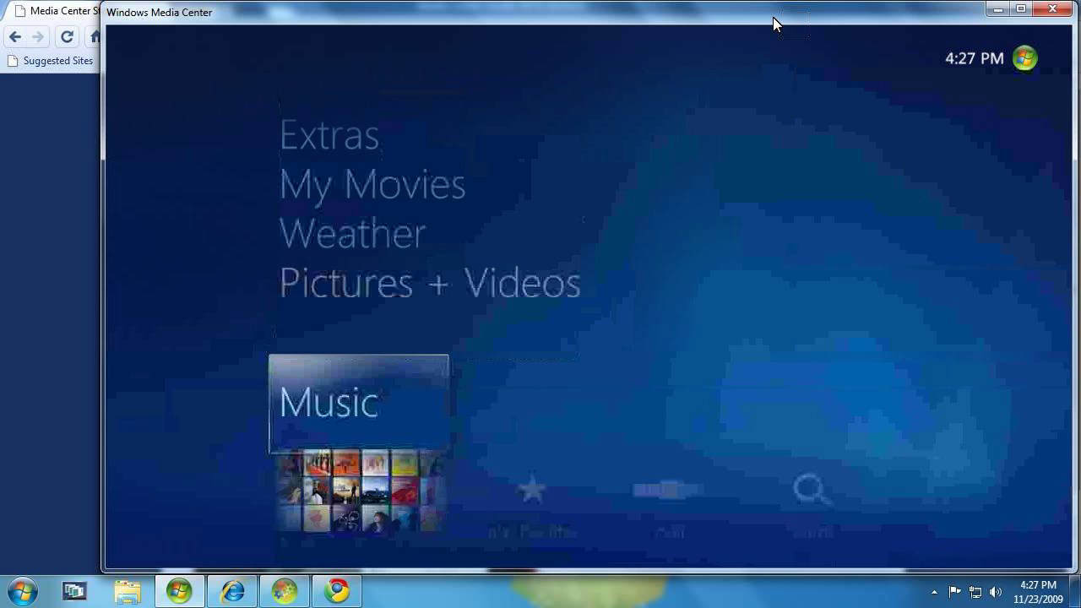
key("Up")
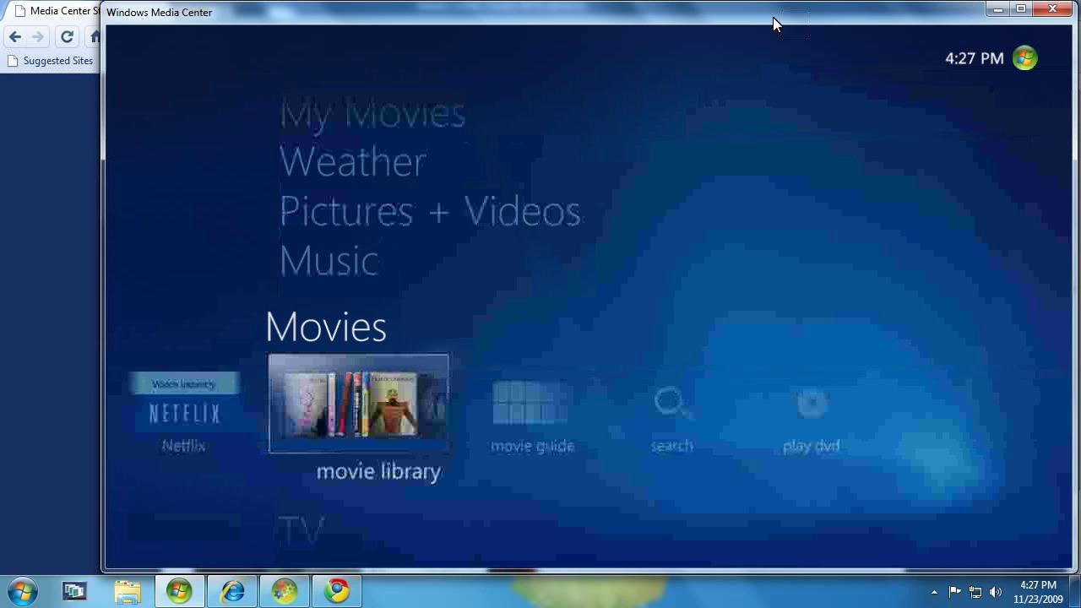
Look at the Media Center Studio website's download page and launcher save prompt, and close the browser
left_click(38, 176)
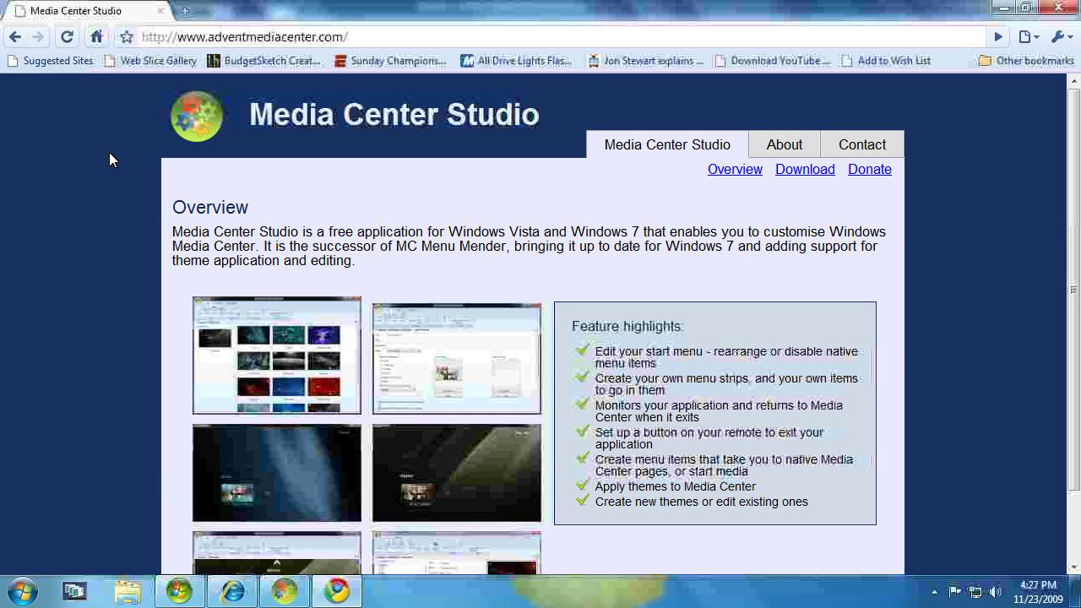
left_click(361, 38)
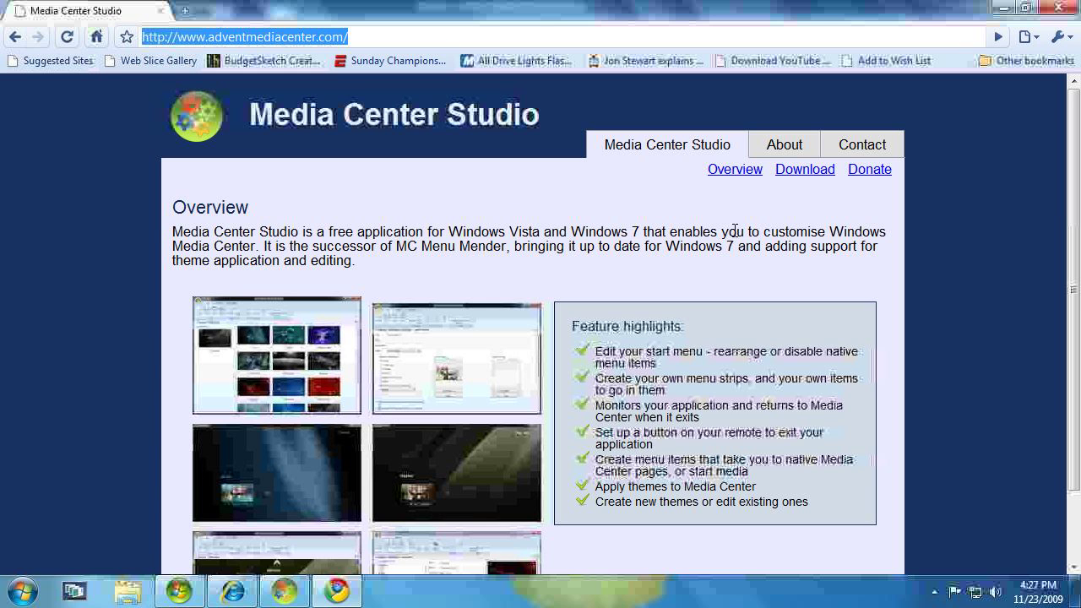
left_click(803, 170)
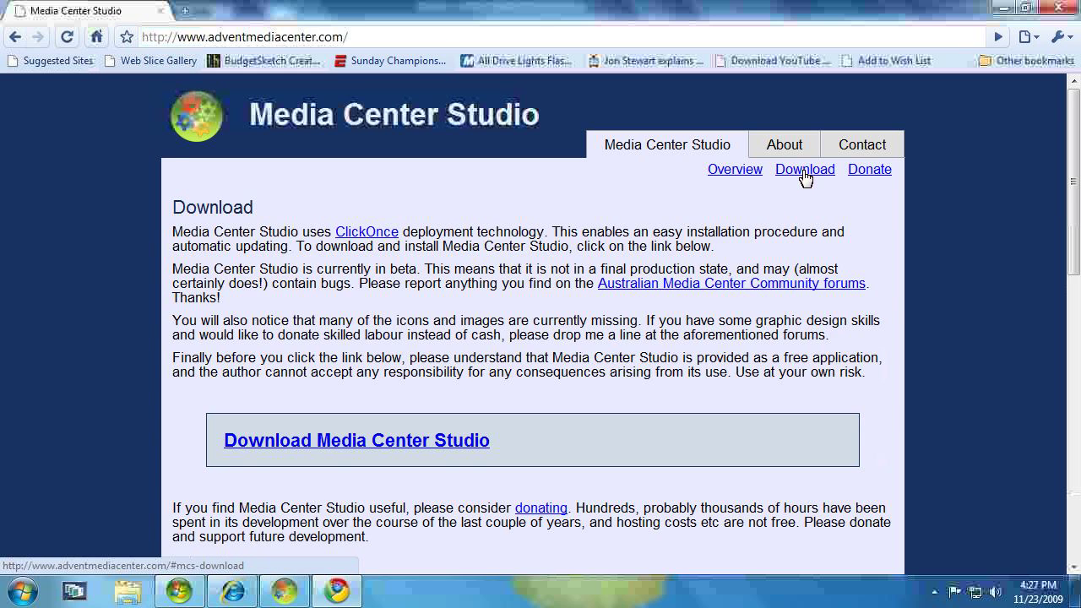
left_click(392, 454)
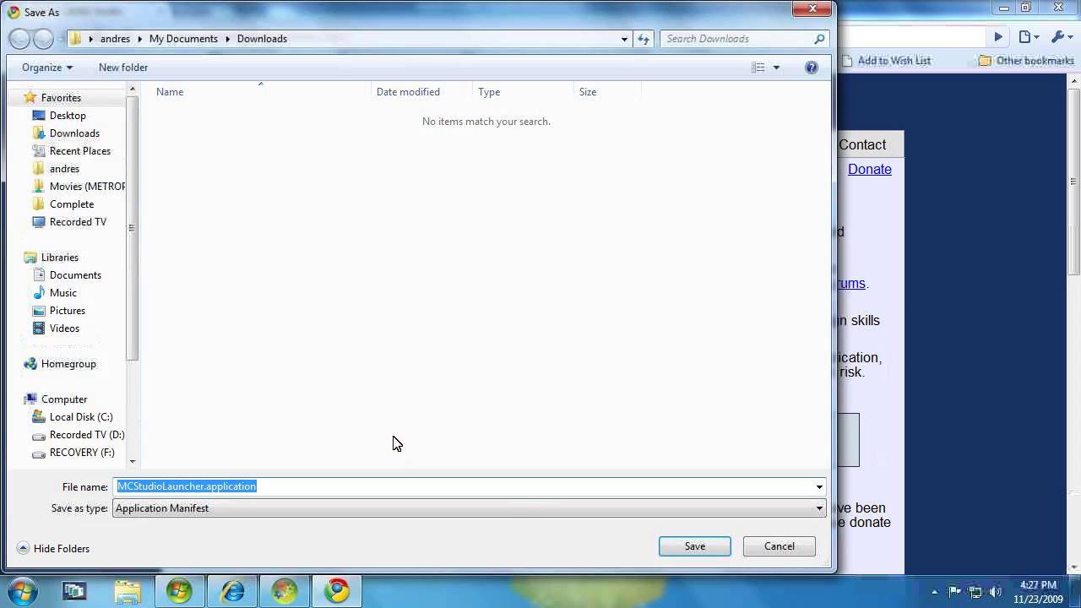
left_click(778, 547)
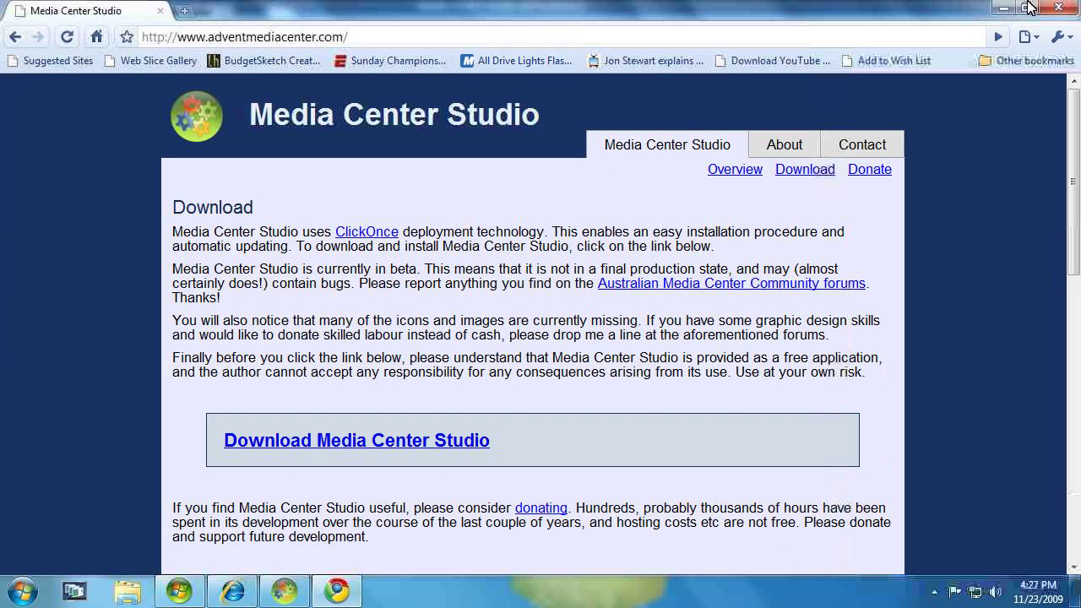
left_click(1058, 8)
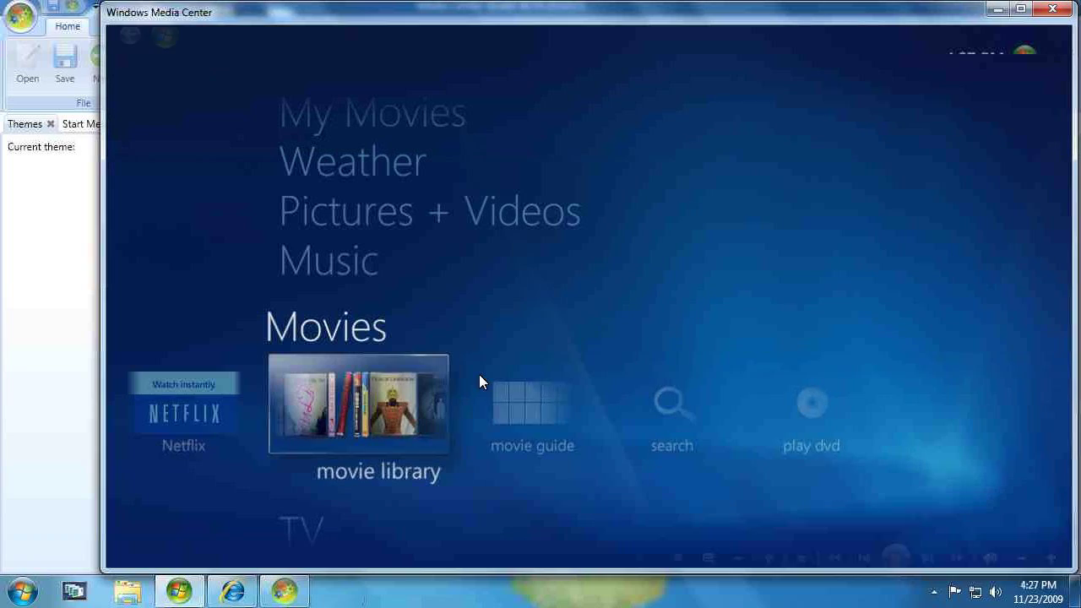
Switch to Media Center Studio and open its Start Menu document
left_click(59, 398)
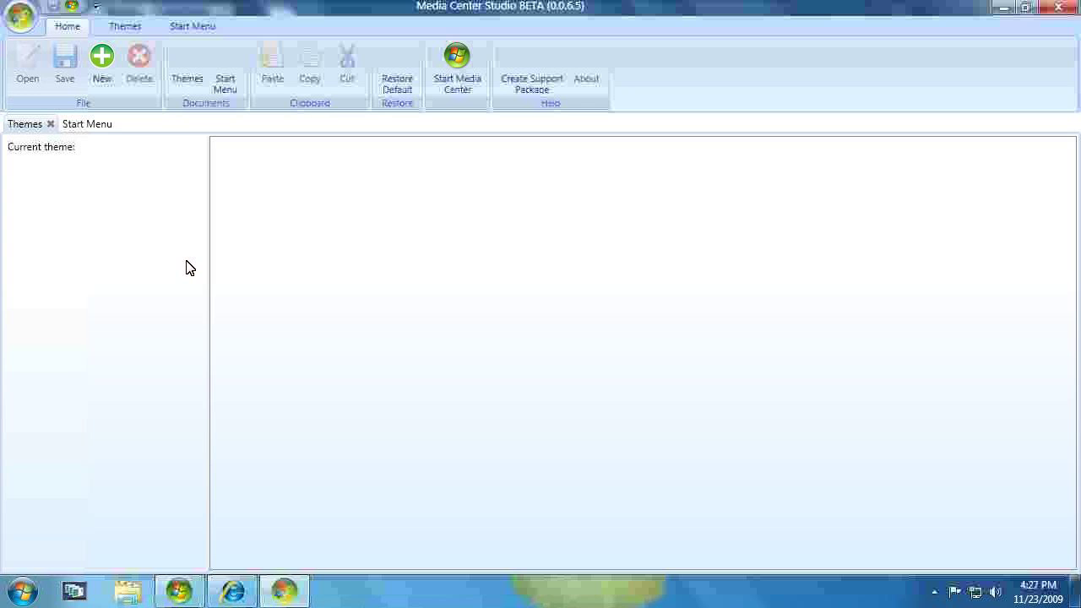
left_click(54, 123)
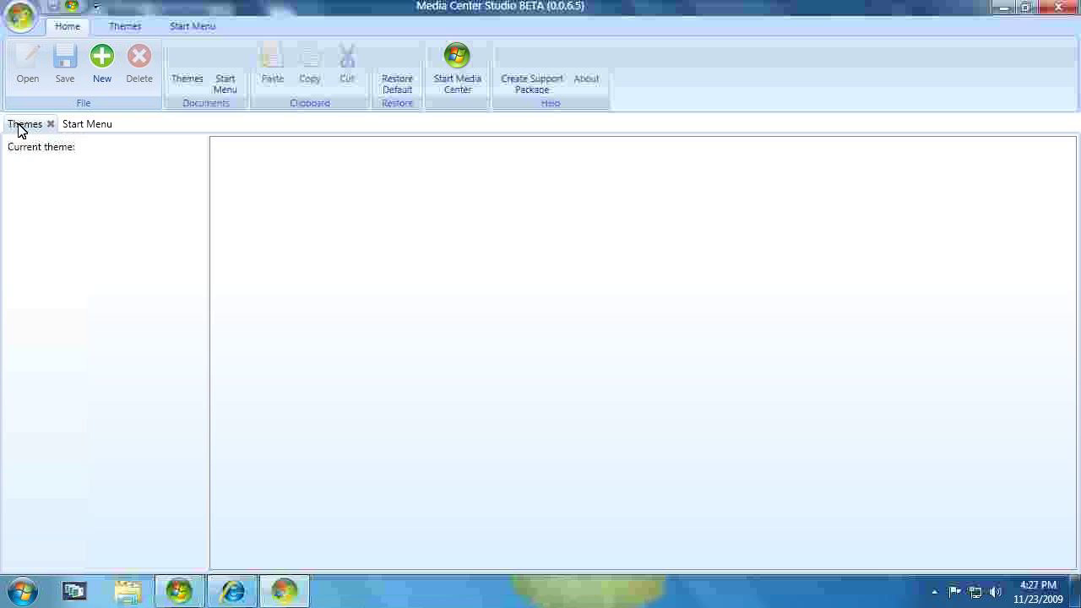
left_click(89, 125)
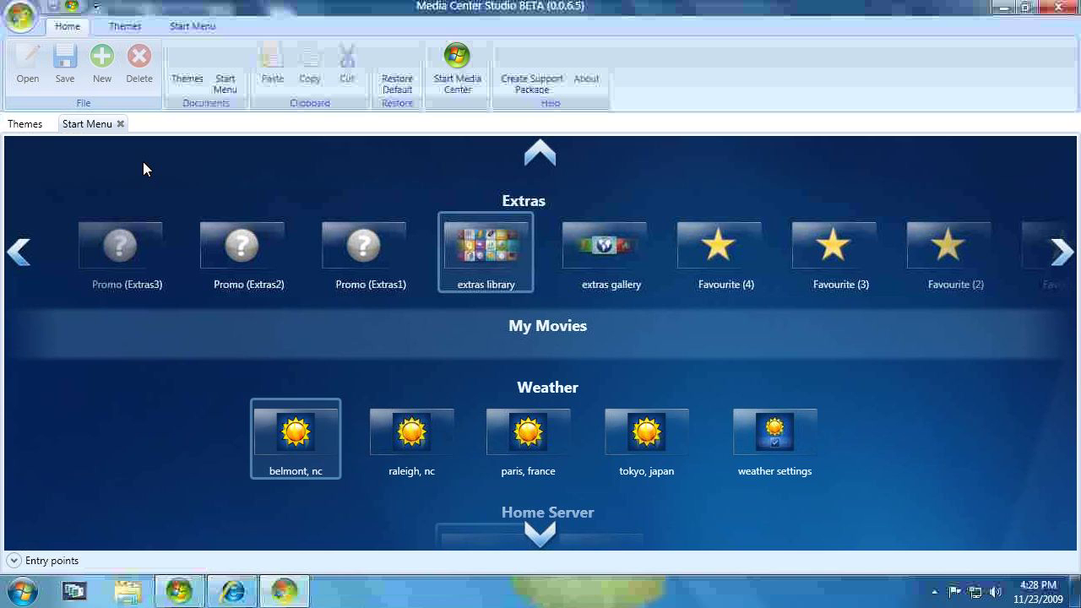
Close the running Windows Media Center window before editing its start menu
mouse_move(253, 243)
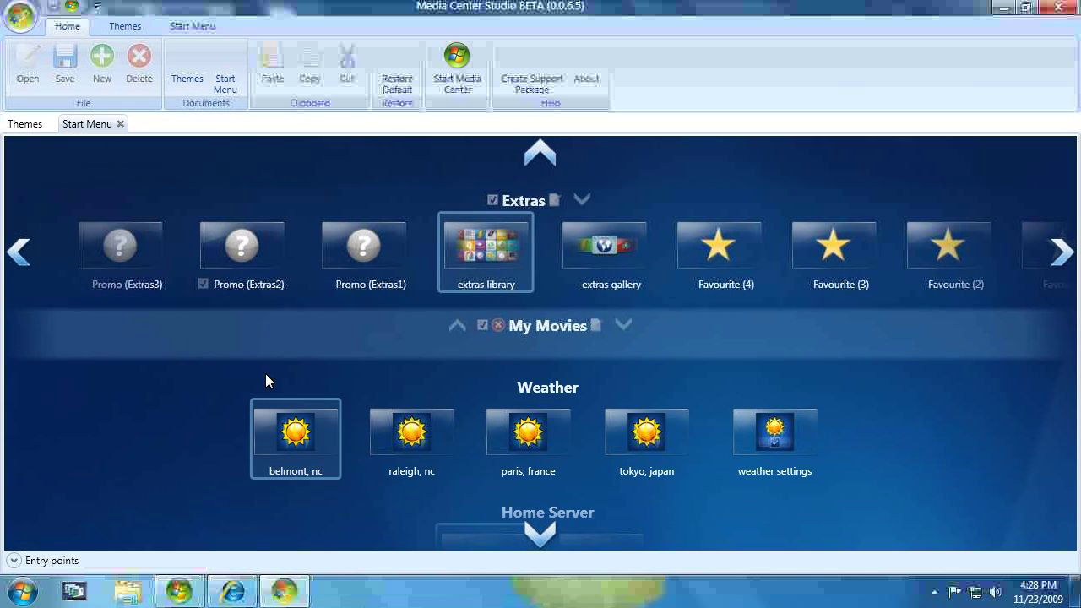
left_click(188, 598)
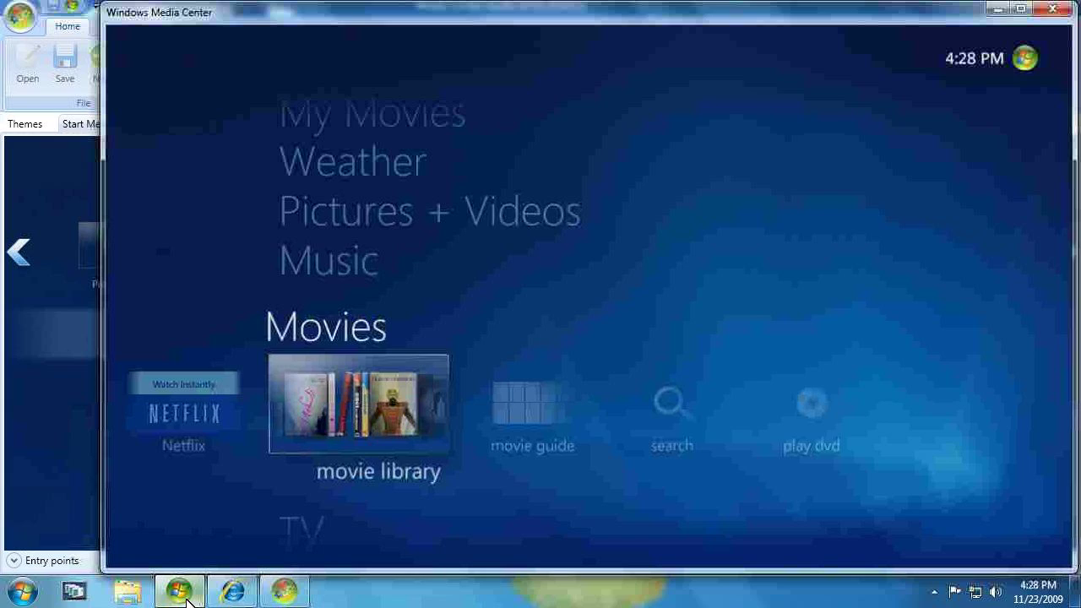
left_click(1054, 11)
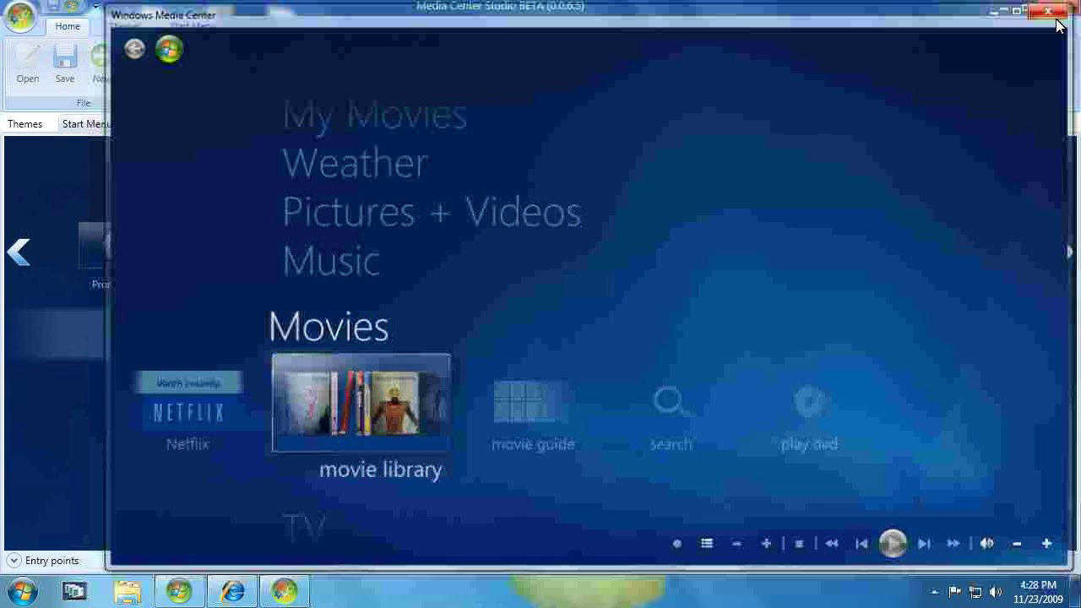
Examine the start menu strips and their entry points, from Extras down to the TV strips
mouse_move(718, 384)
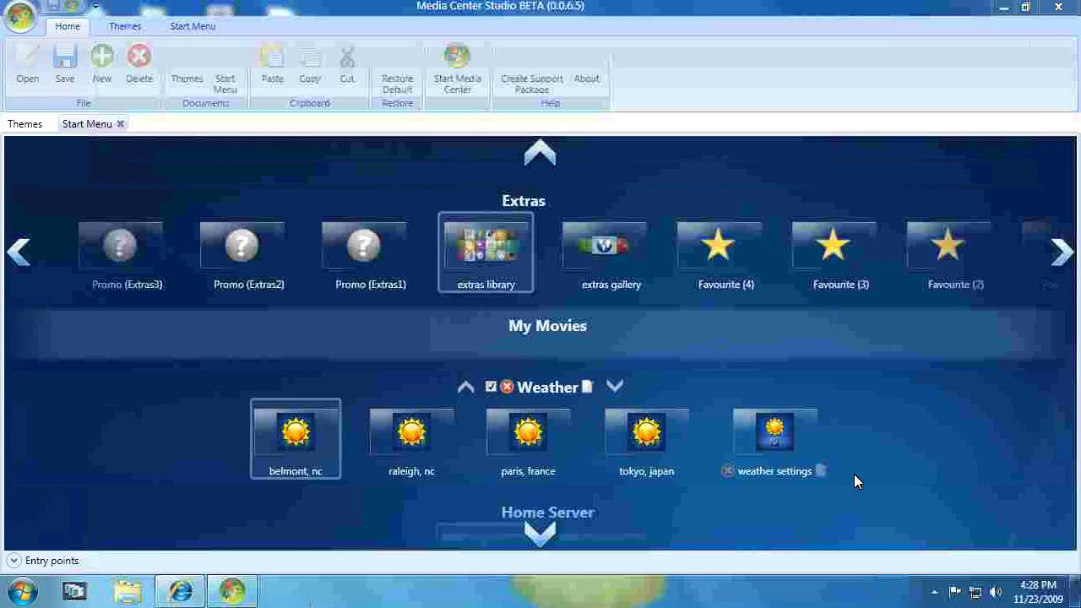
mouse_move(208, 355)
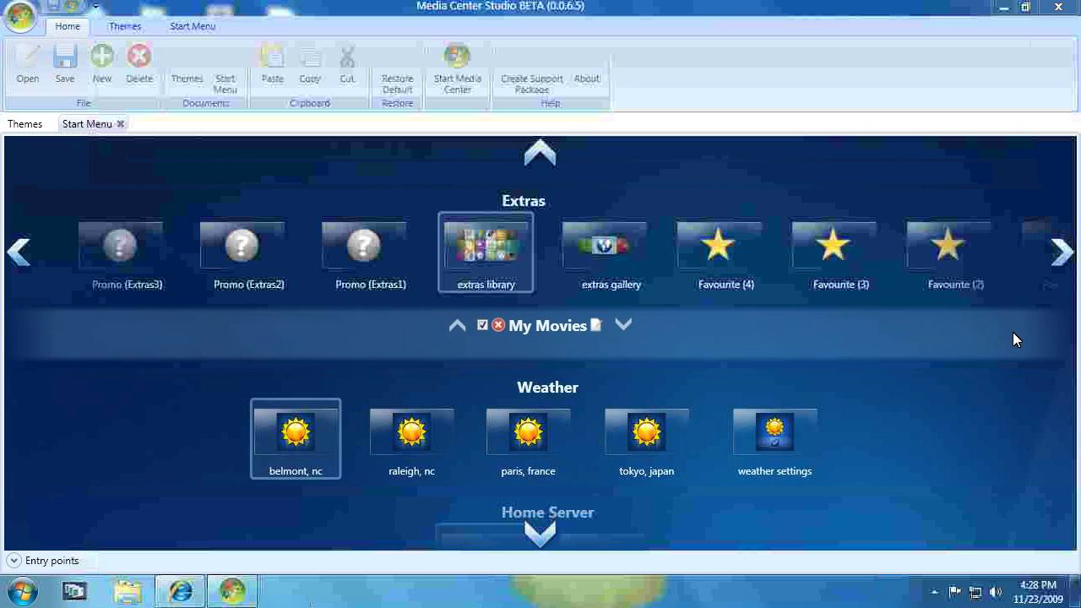
mouse_move(929, 471)
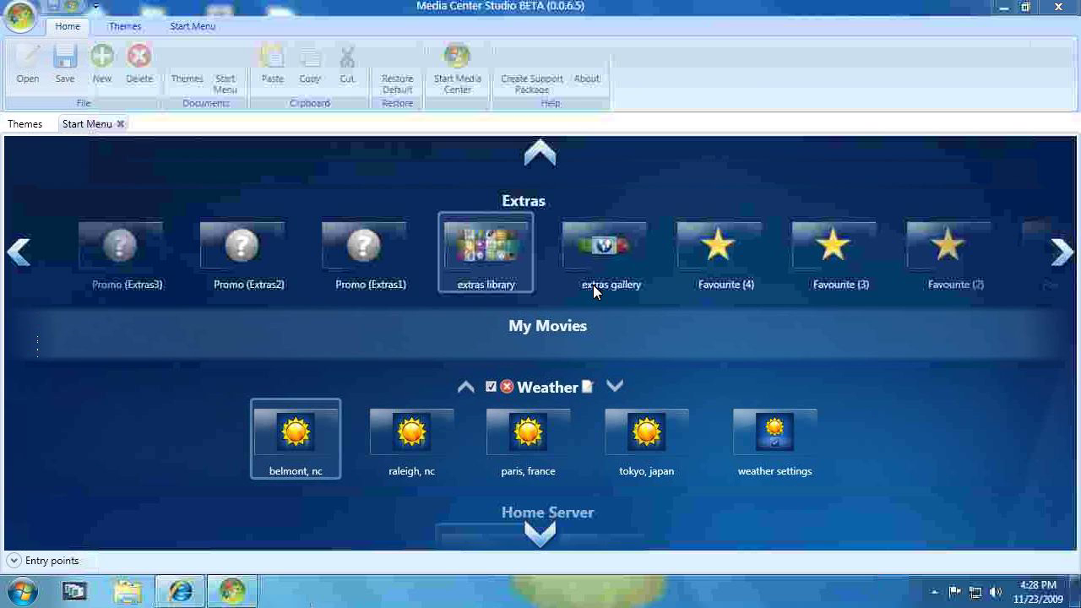
mouse_move(497, 260)
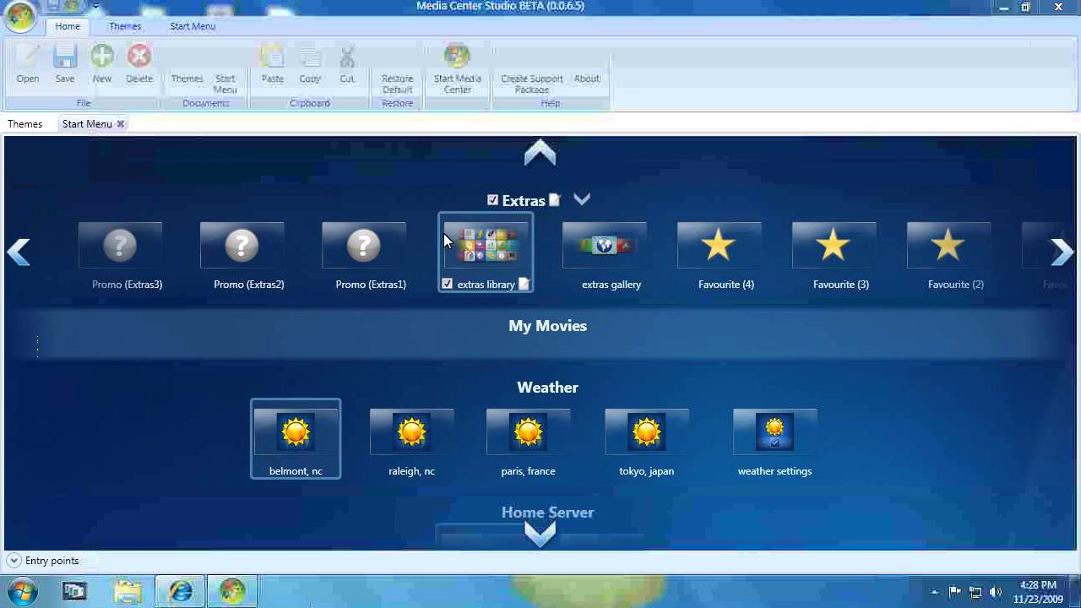
mouse_move(1024, 463)
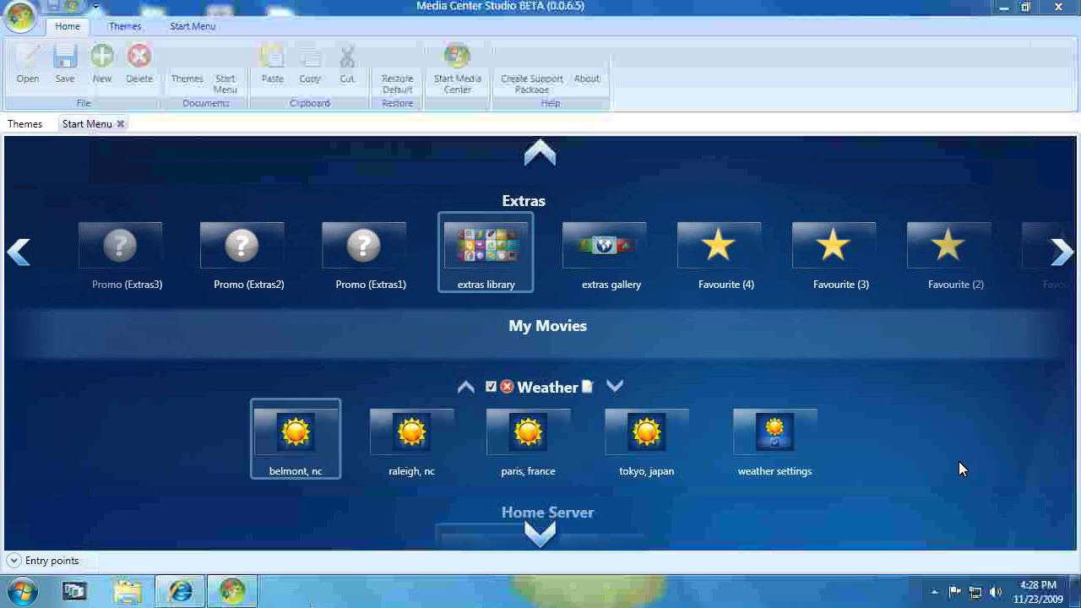
left_click(543, 545)
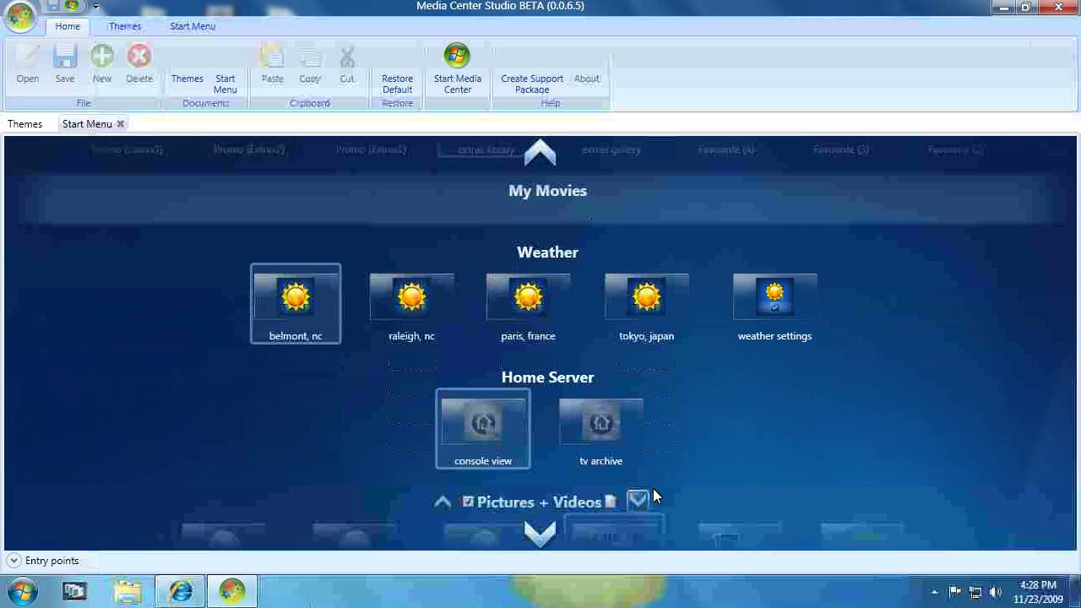
scroll(657, 485, "down", 3)
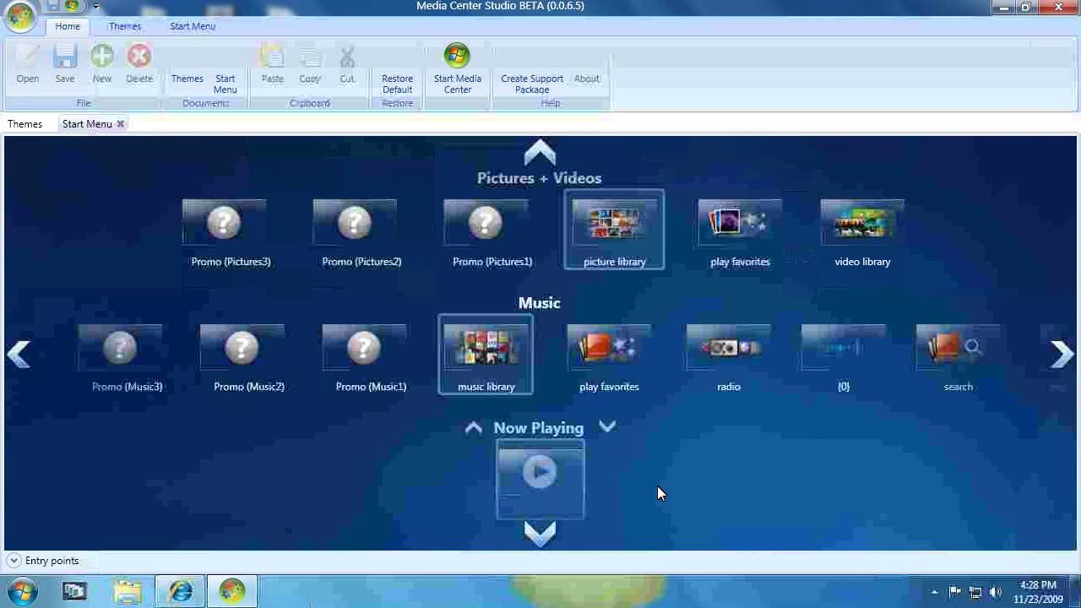
scroll(658, 488, "down", 3)
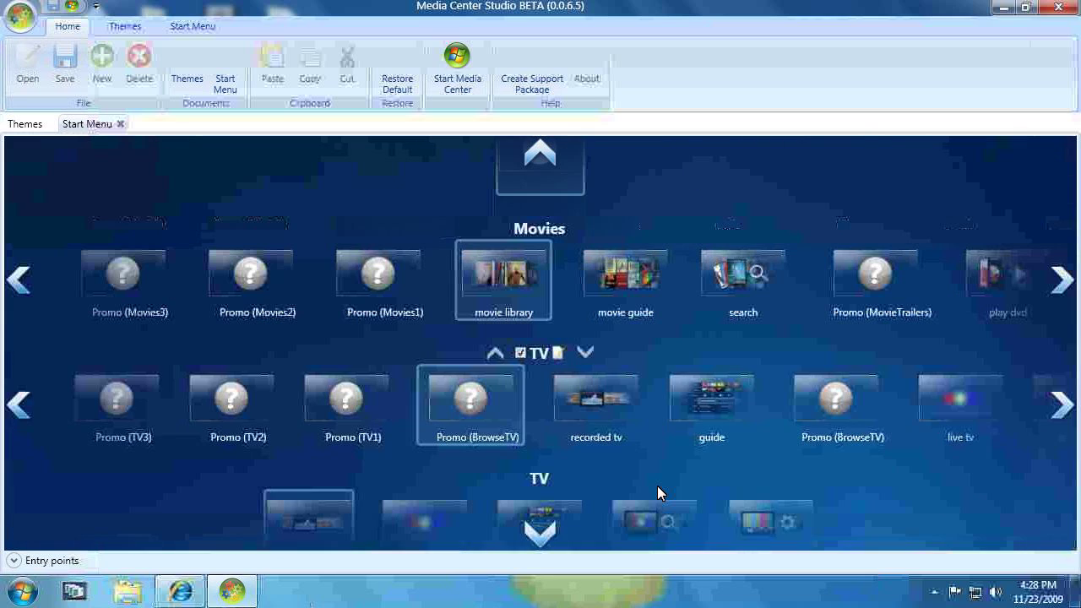
scroll(657, 486, "down", 1)
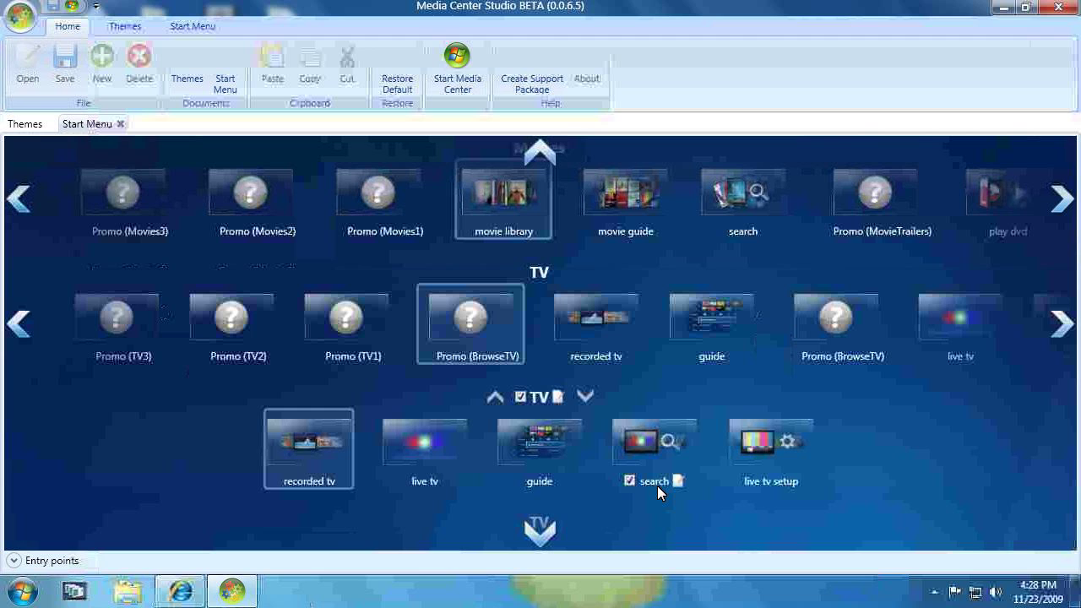
Select the recorded tv entry point in the TV strip directly below Movies
left_click(656, 342)
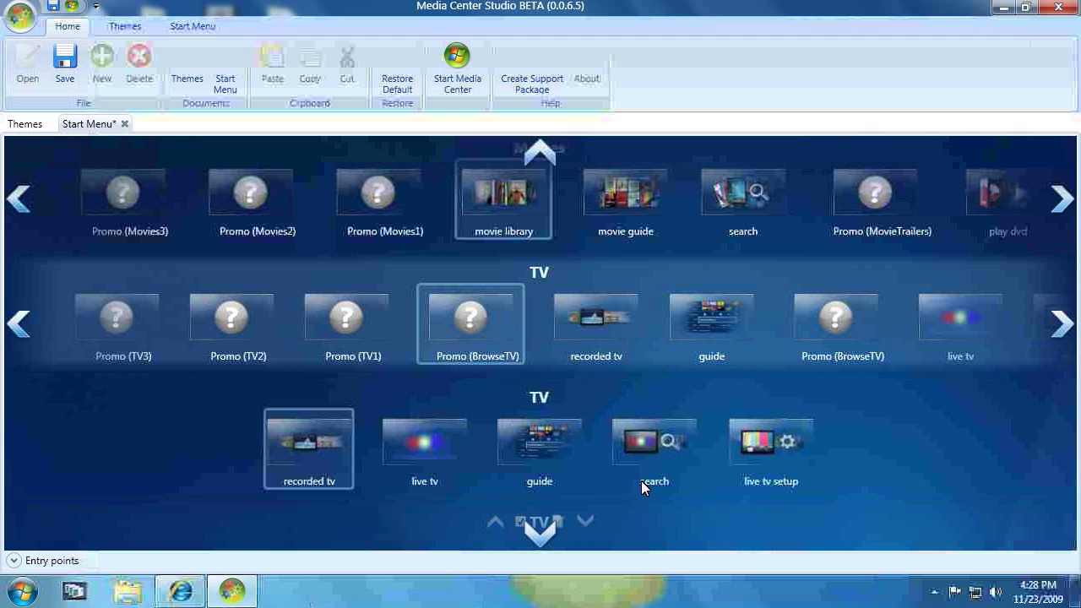
left_click(640, 334)
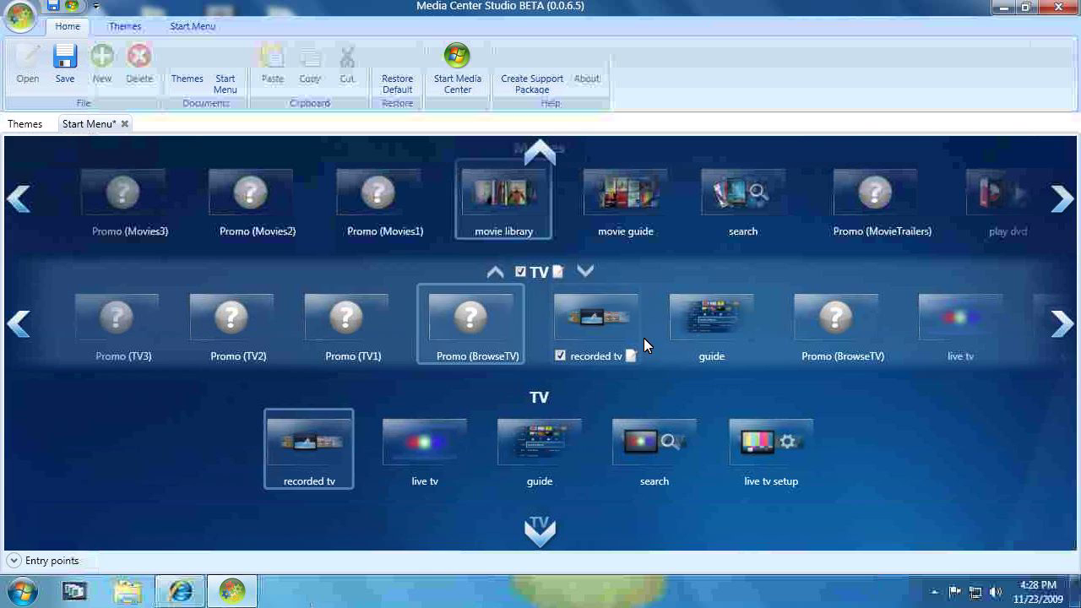
mouse_move(686, 490)
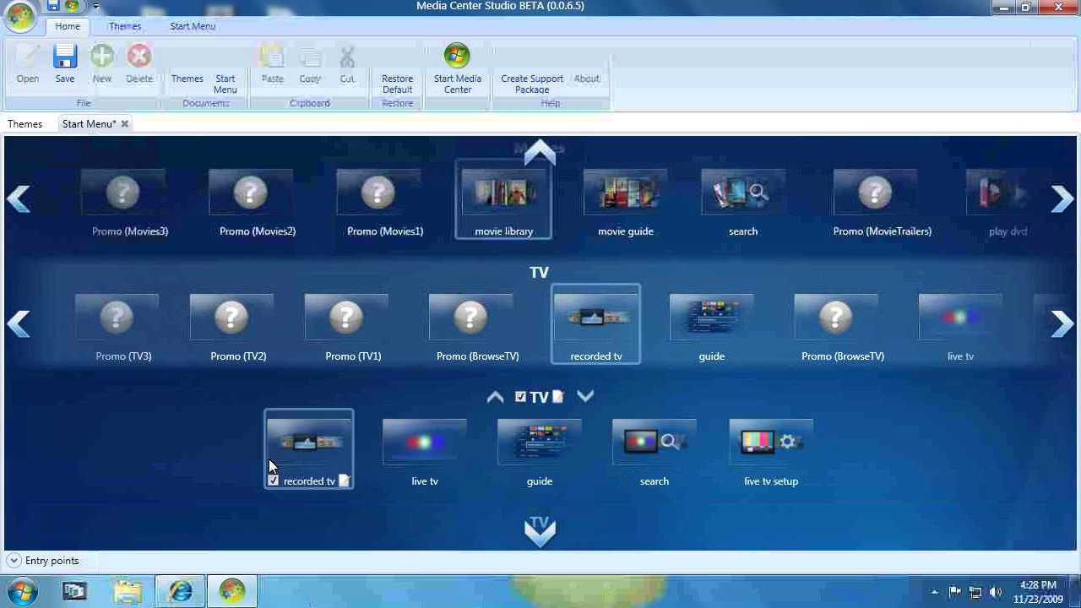
Compare the entry points of the two TV strips, and review the Movies, Music, and Pictures + Videos strips
left_click(227, 455)
scroll(655, 544, "down", 1)
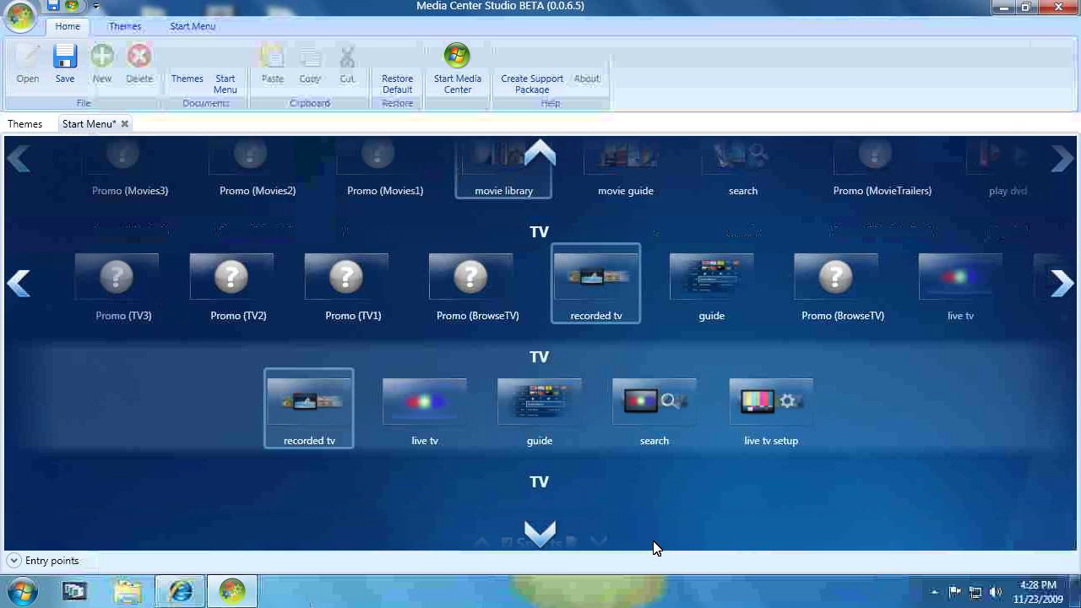
left_click(656, 302)
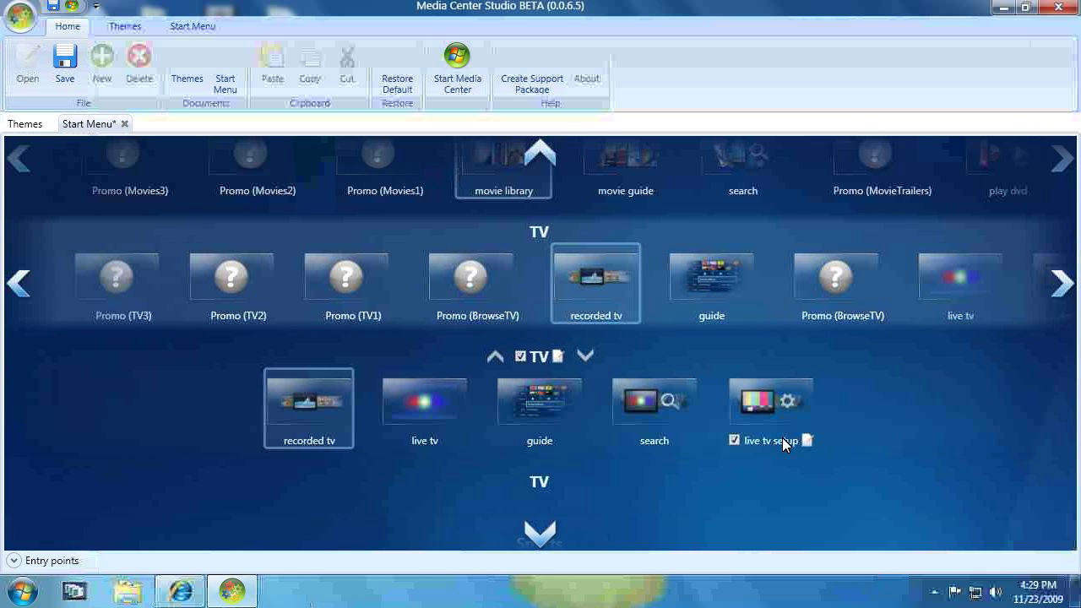
left_click(834, 420)
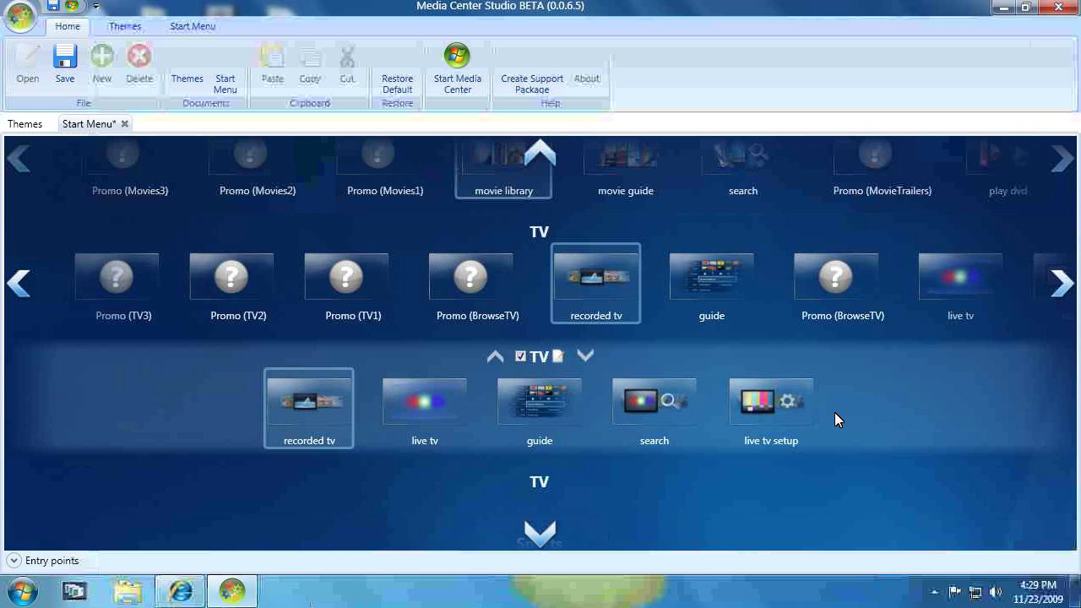
left_click(654, 272)
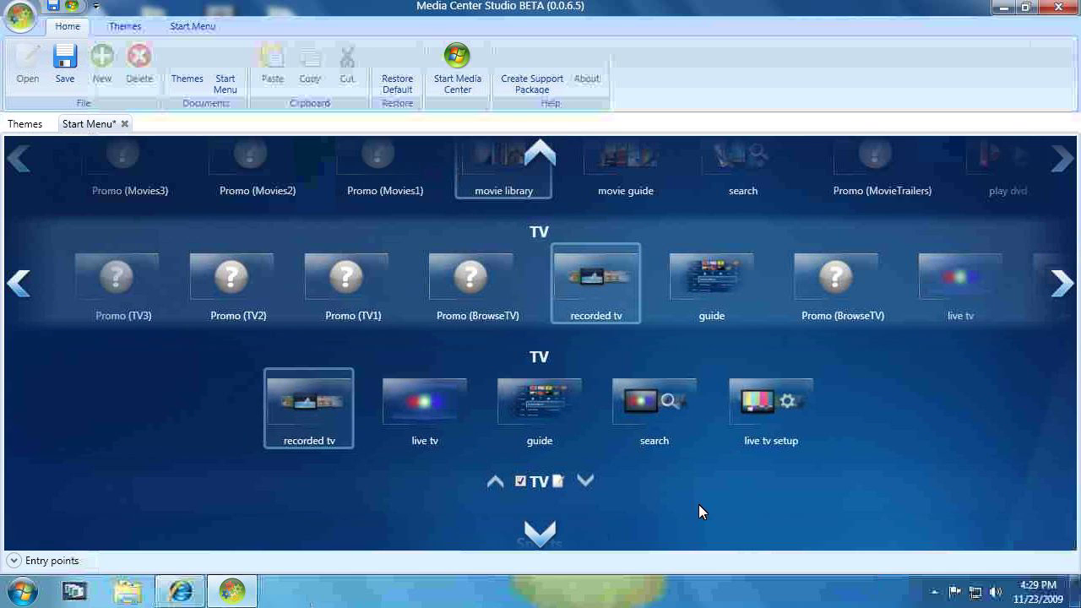
scroll(698, 506, "up", 1)
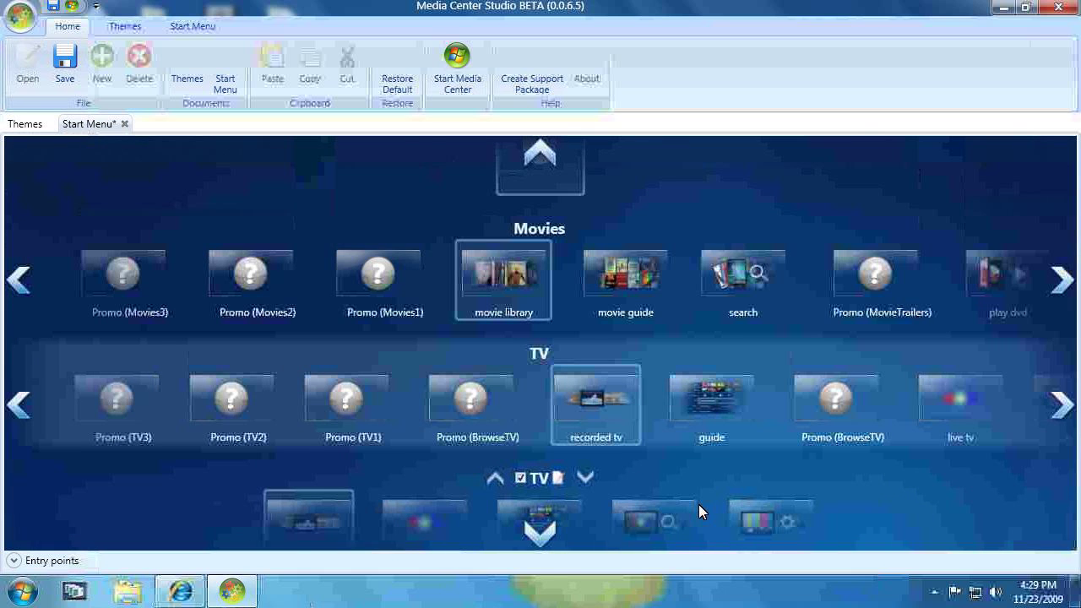
scroll(699, 504, "up", 1)
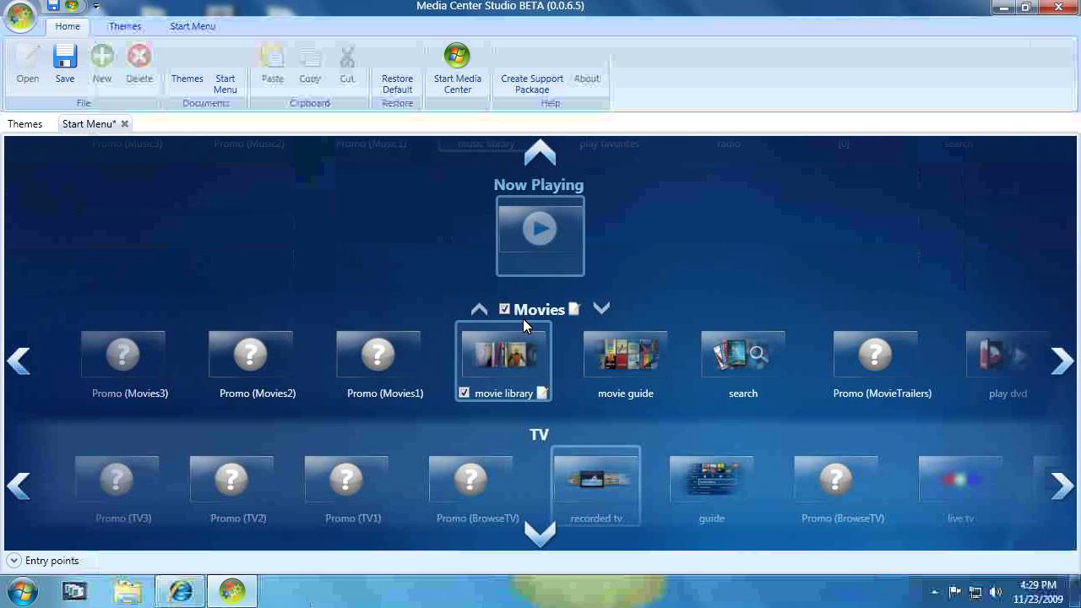
scroll(636, 351, "up", 4)
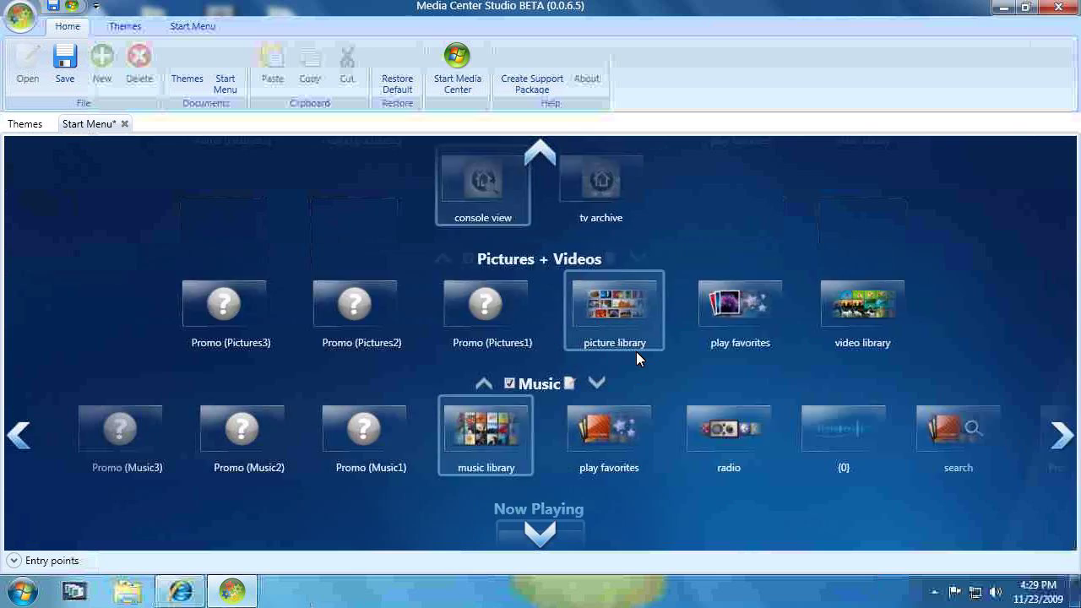
Disable the original Movies strip, located between Now Playing and TV
scroll(636, 352, "up", 2)
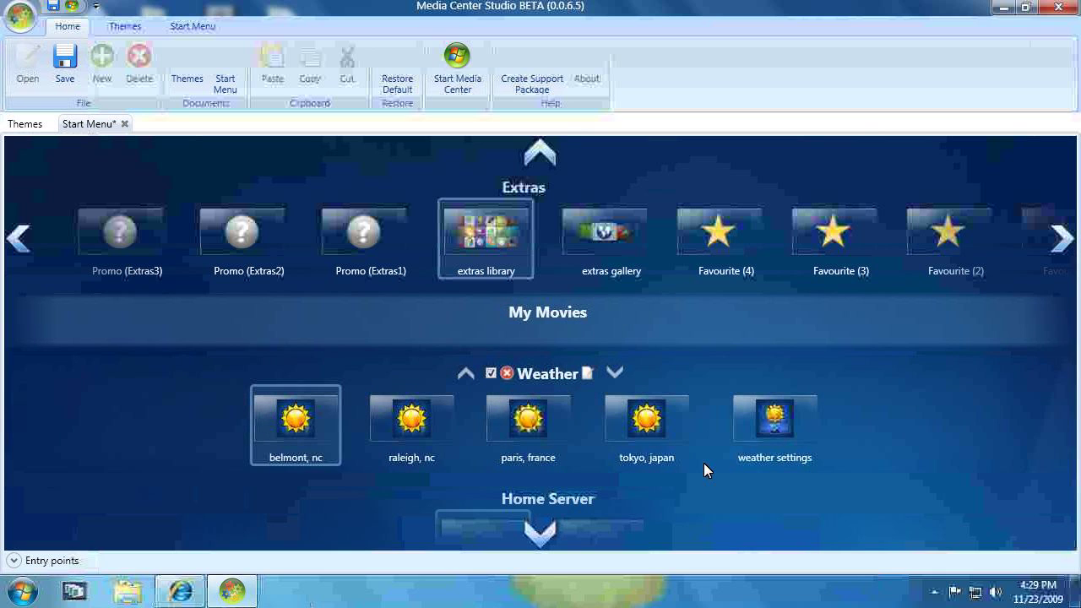
scroll(708, 462, "down", 1)
scroll(708, 461, "up", 1)
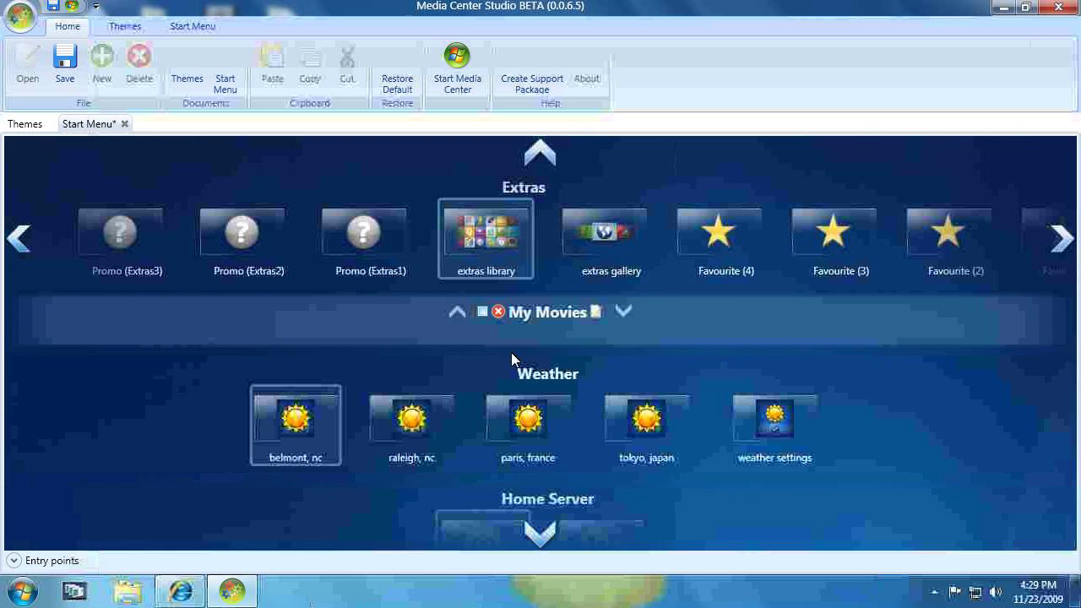
scroll(519, 356, "down", 4)
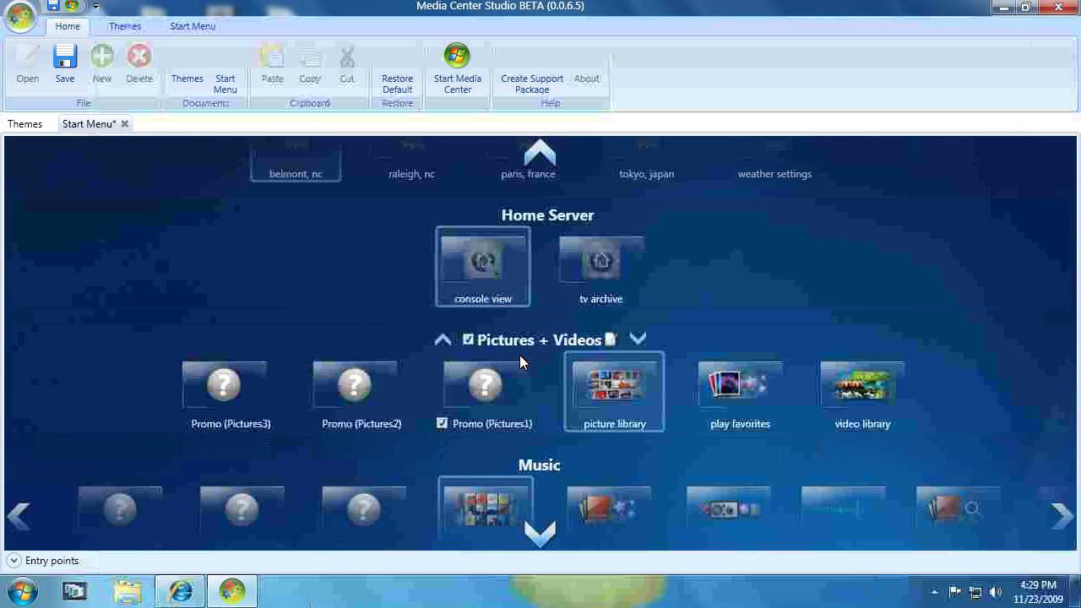
scroll(532, 374, "down", 1)
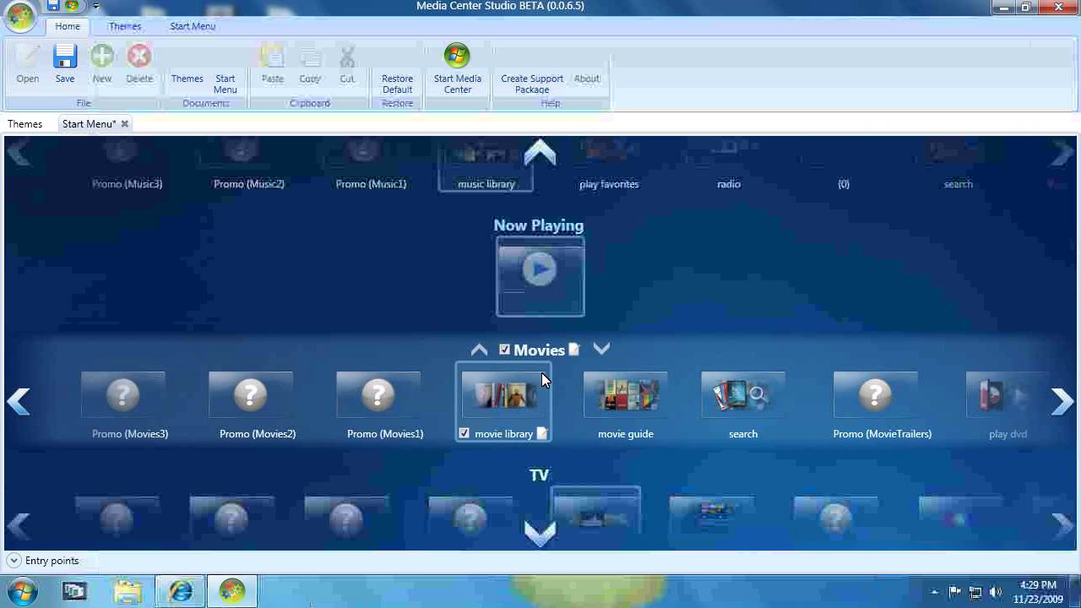
left_click(504, 349)
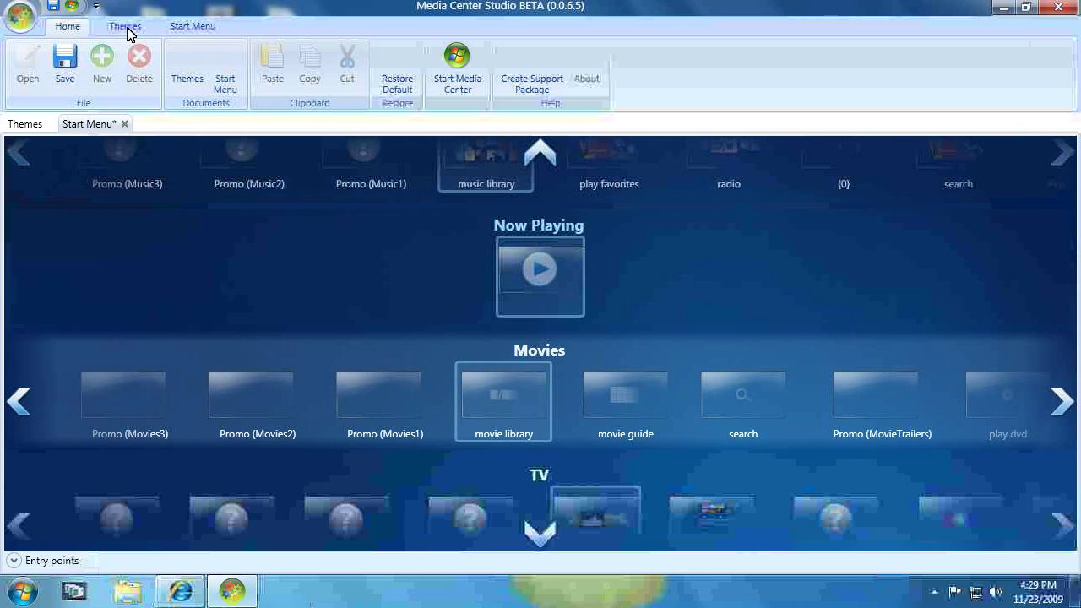
Insert a new custom menu strip into the start menu and locate it below the Tasks strip
left_click(204, 32)
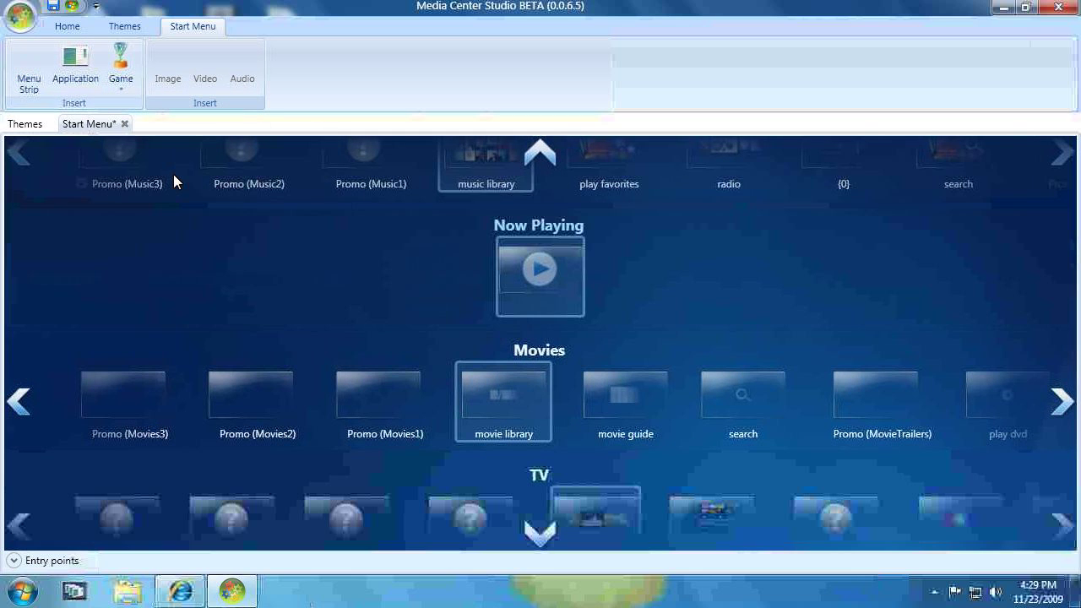
mouse_move(407, 342)
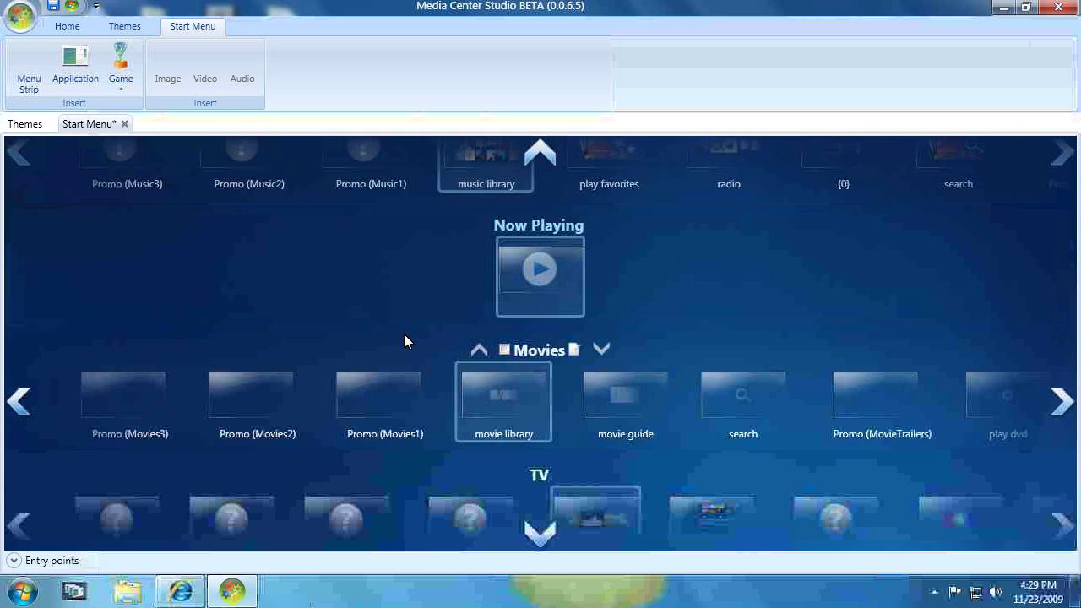
scroll(407, 334, "down", 1)
scroll(409, 335, "down", 1)
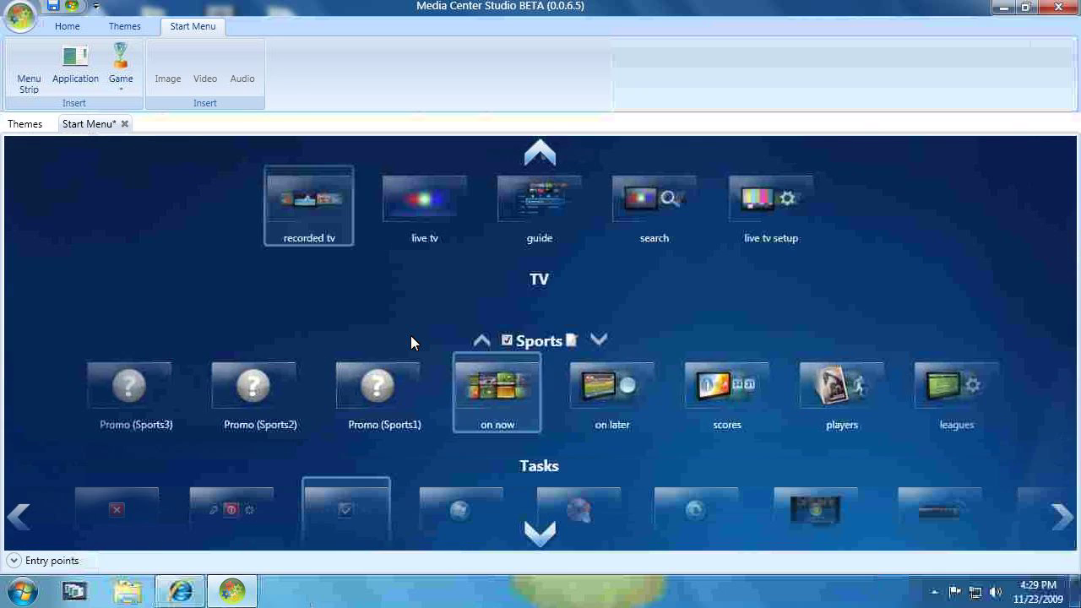
scroll(410, 335, "down", 1)
scroll(412, 335, "down", 1)
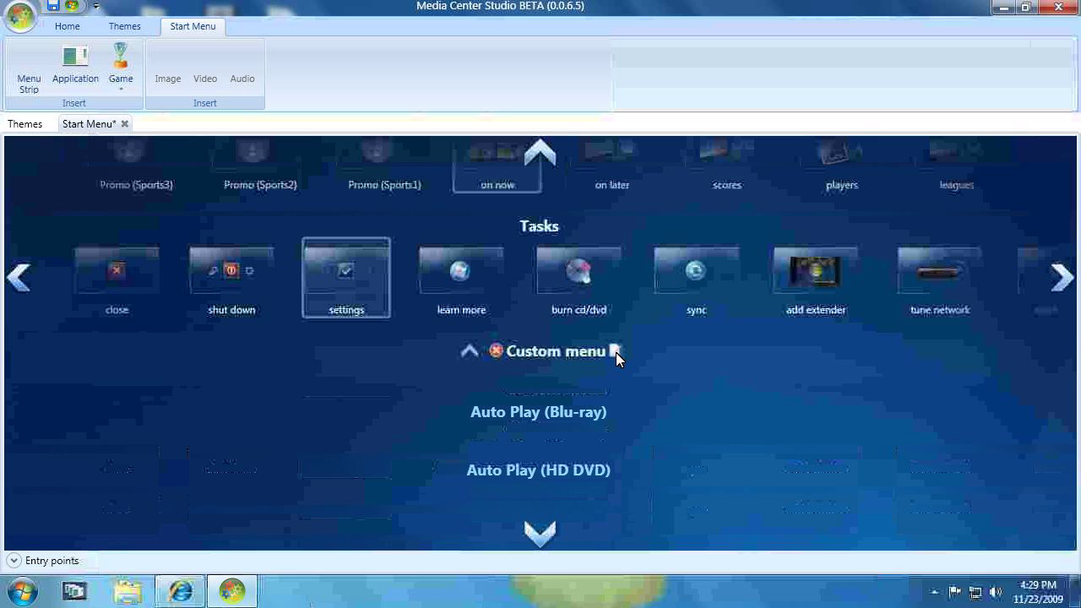
scroll(616, 353, "up", 1)
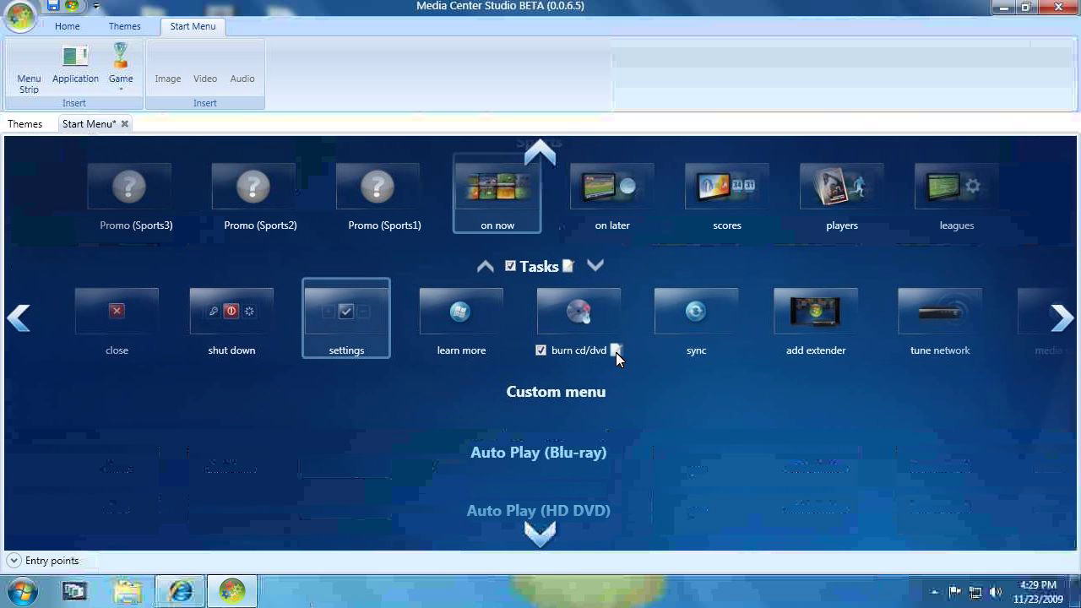
Rename the custom menu strip below Tasks as Movies
left_click(618, 395)
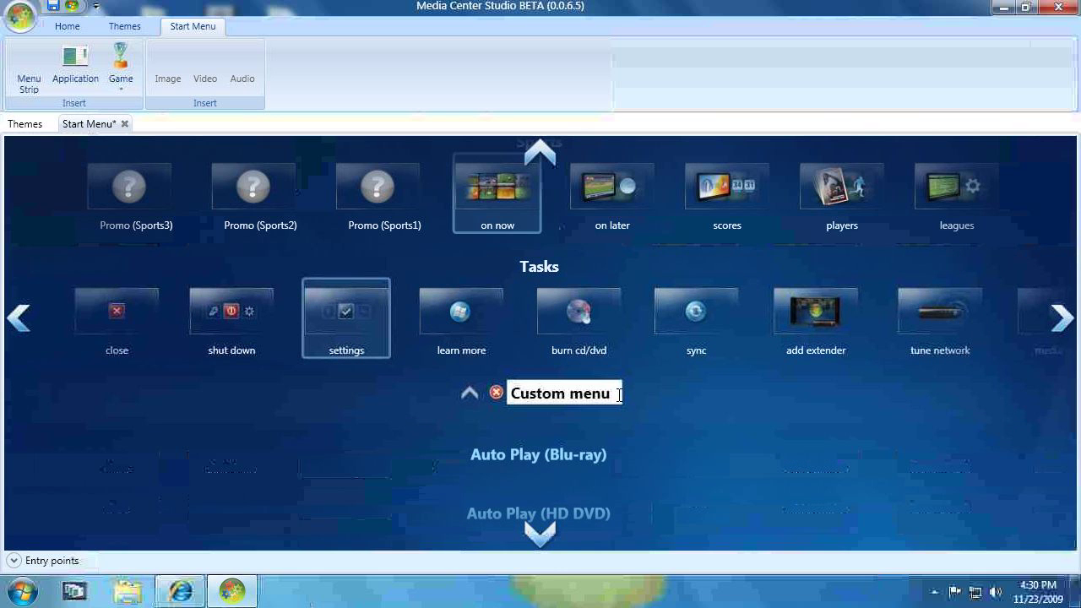
left_click_drag(611, 394, 492, 393)
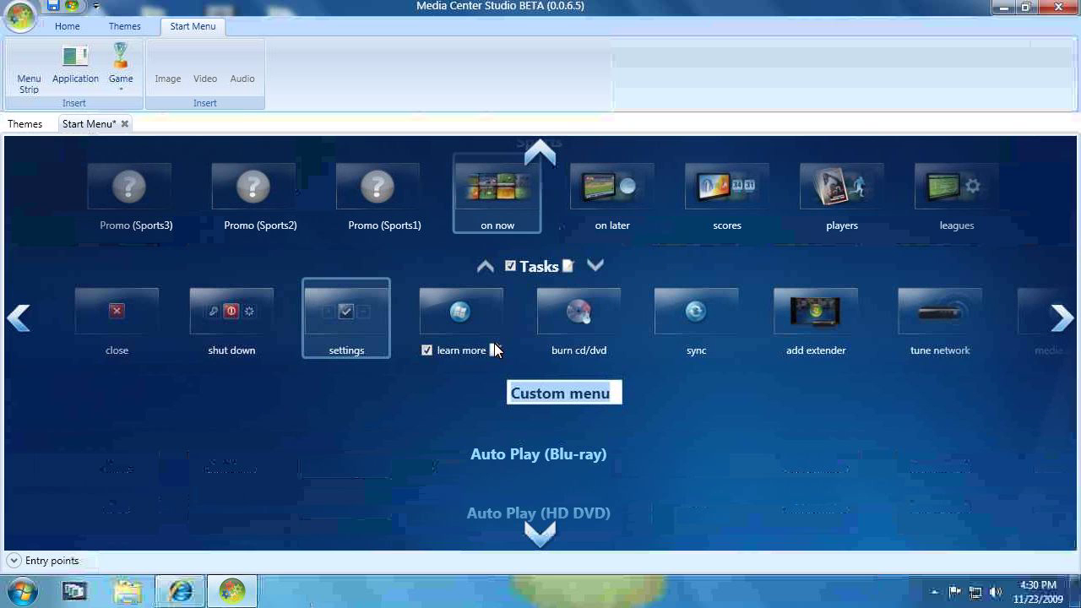
type("M")
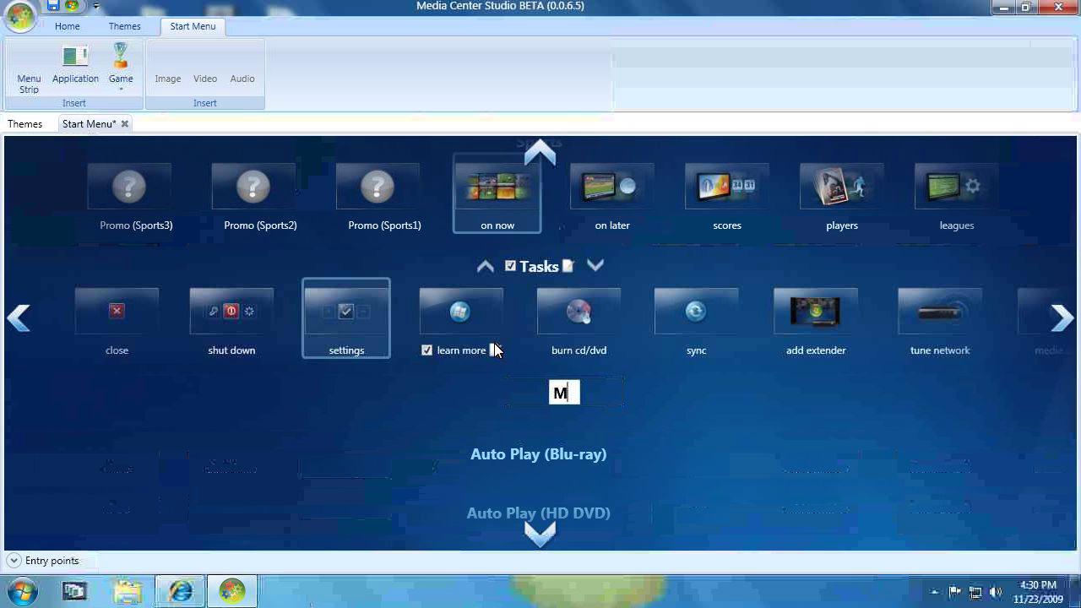
type("ovi")
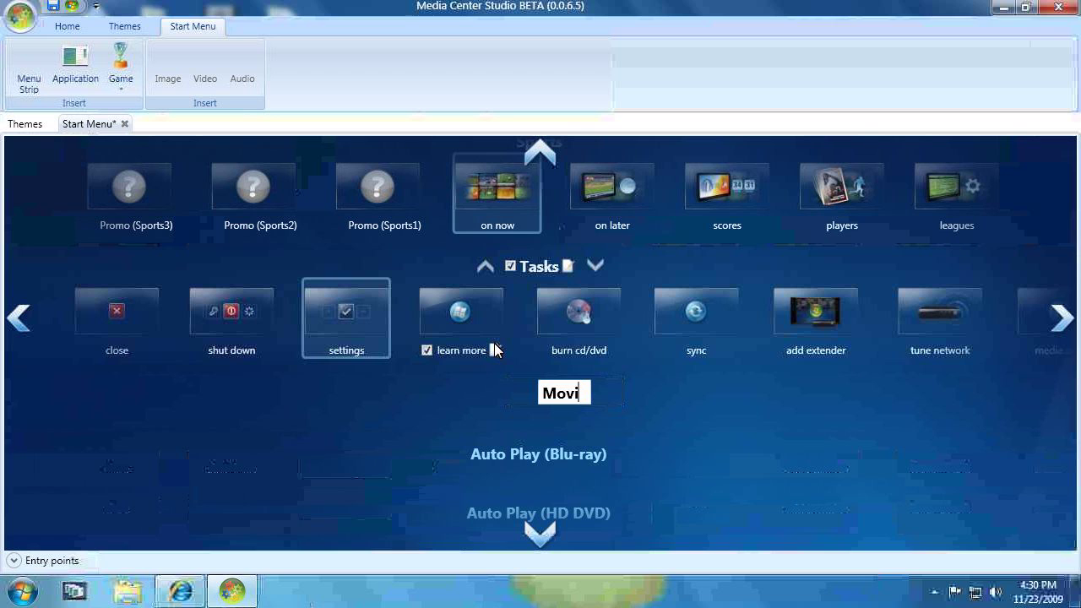
type("es")
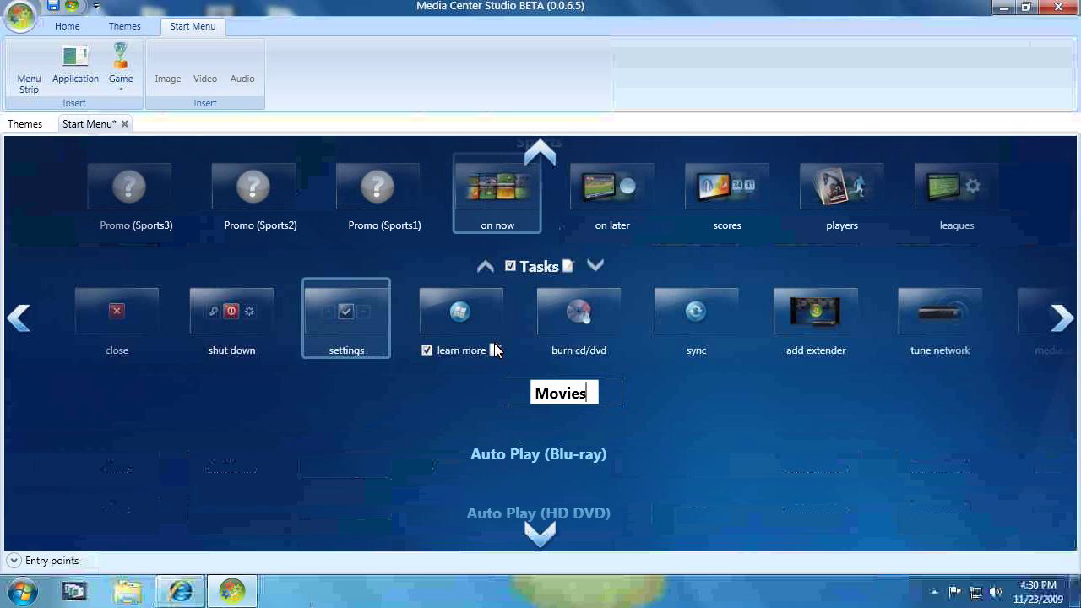
key("Return")
mouse_move(554, 406)
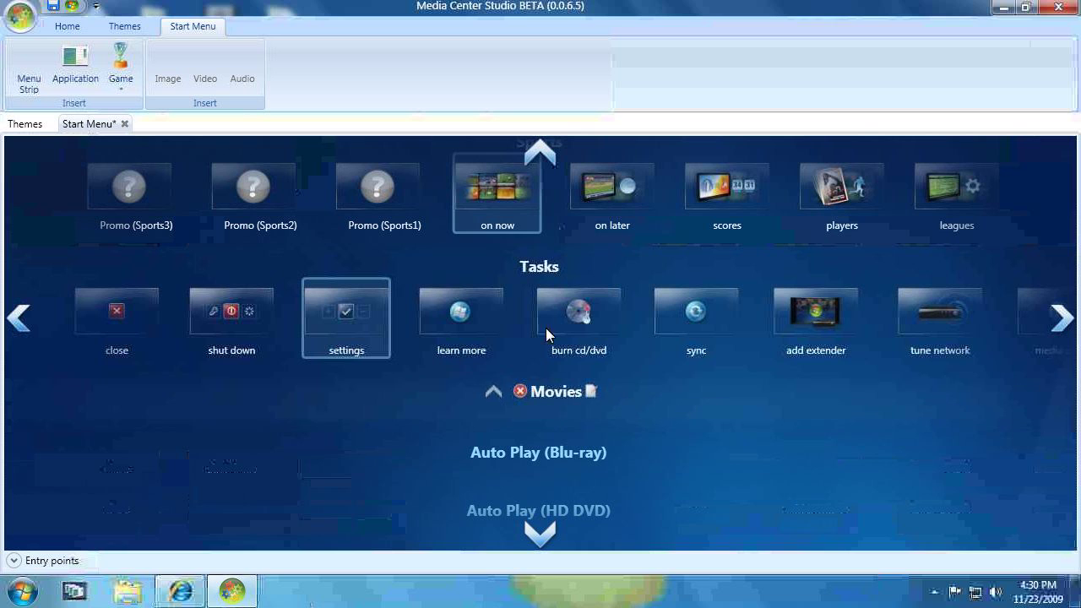
Move the new Movies strip up past Tasks, Sports, and the TV strips until it sits directly below the disabled Movies strip
mouse_move(567, 267)
mouse_move(533, 305)
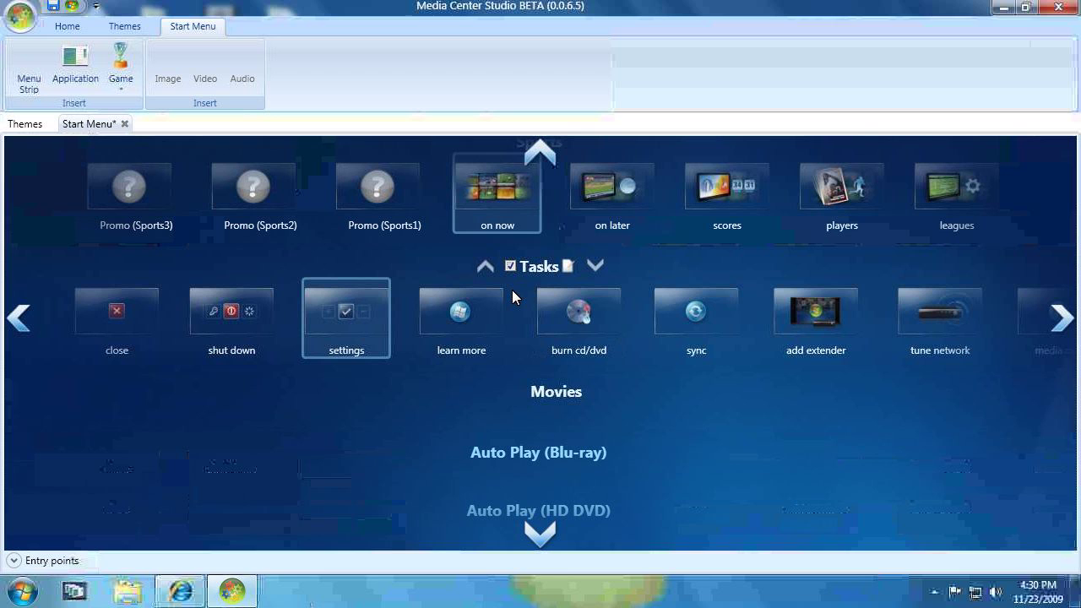
mouse_move(600, 425)
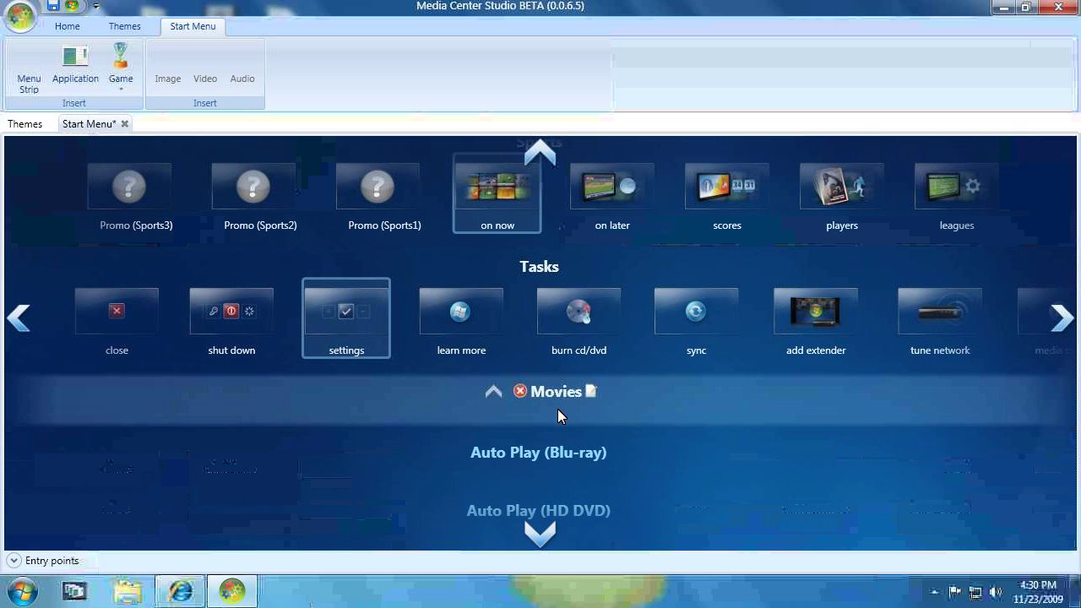
left_click(495, 392)
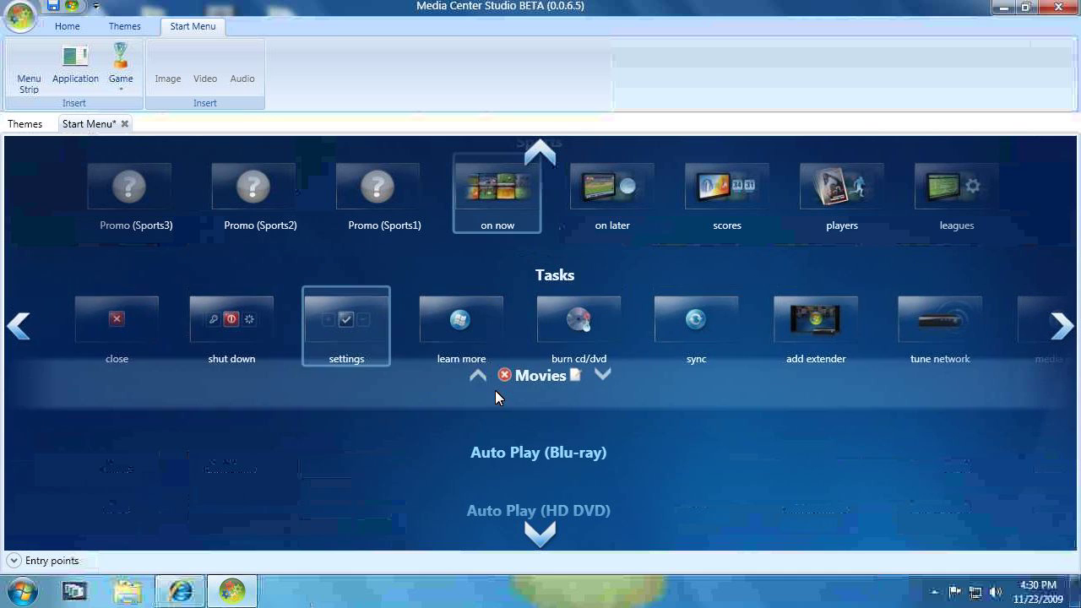
left_click(480, 263)
scroll(460, 203, "up", 3)
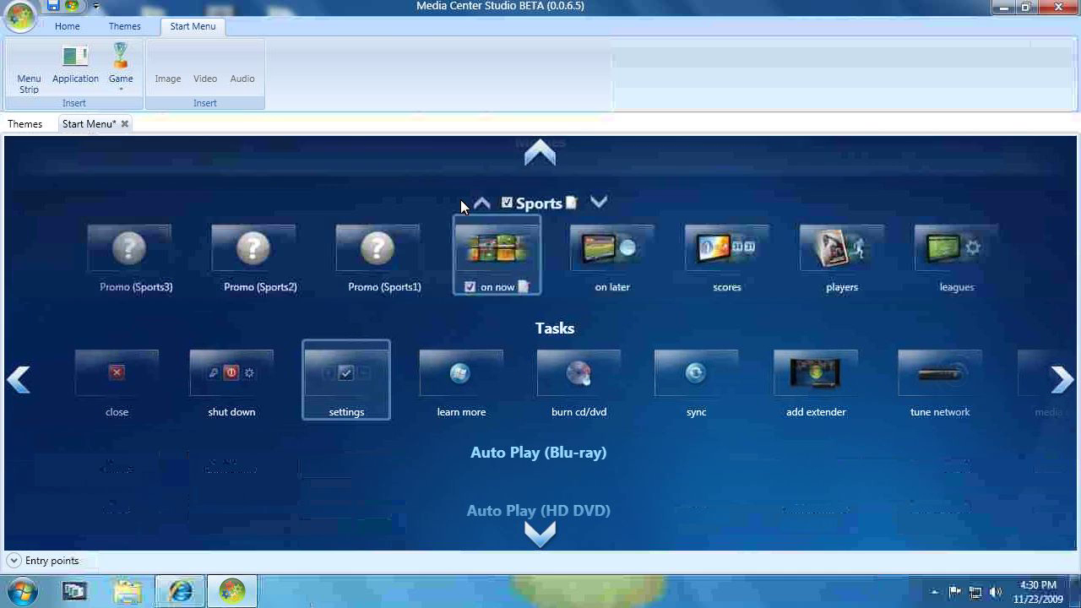
scroll(526, 278, "up", 1)
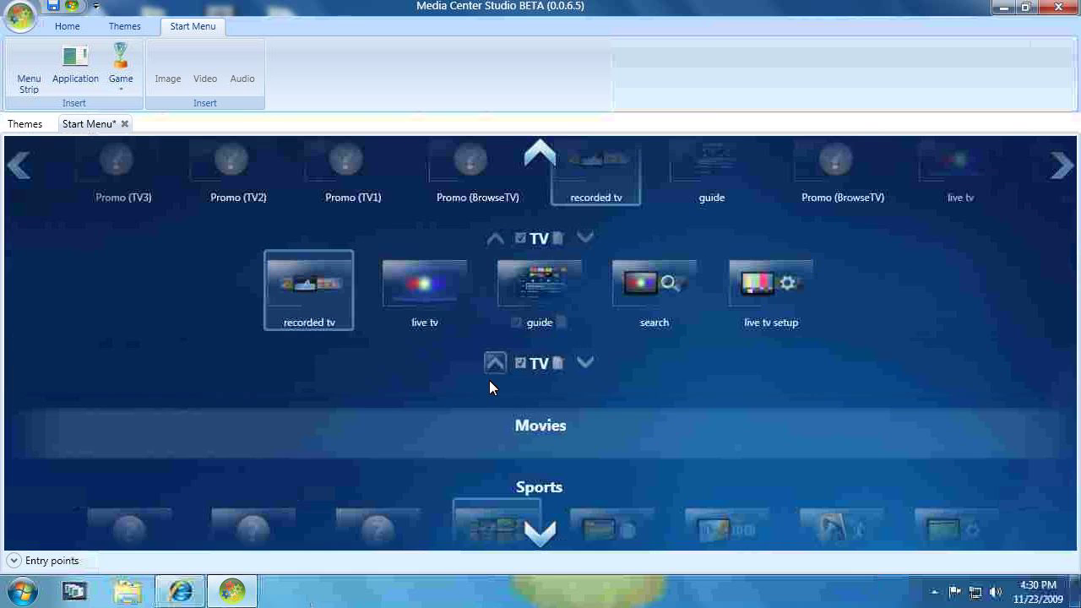
left_click(477, 424)
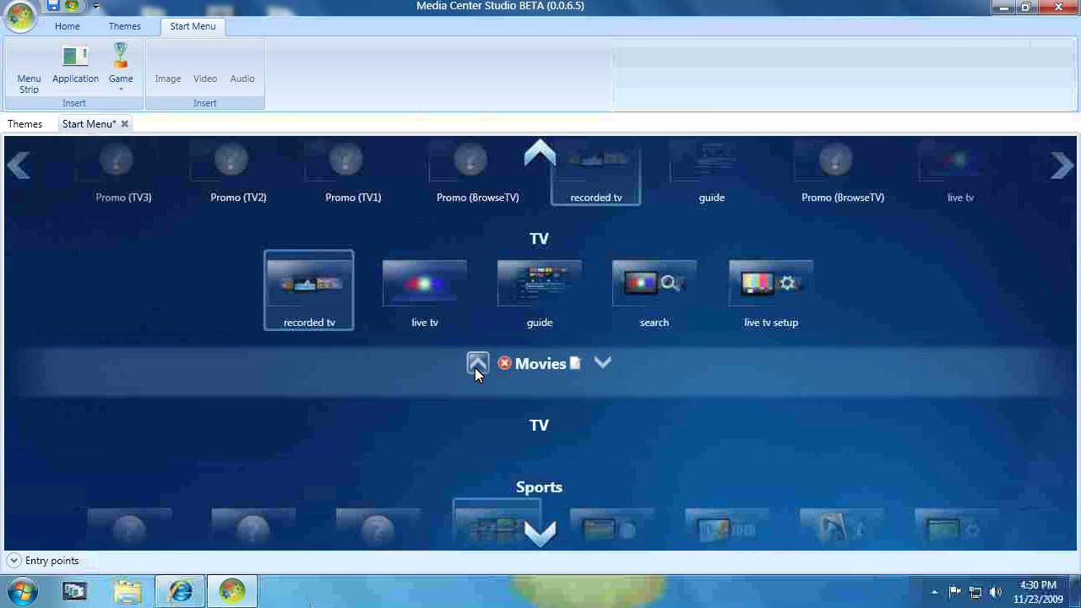
left_click(475, 365)
scroll(500, 340, "up", 1)
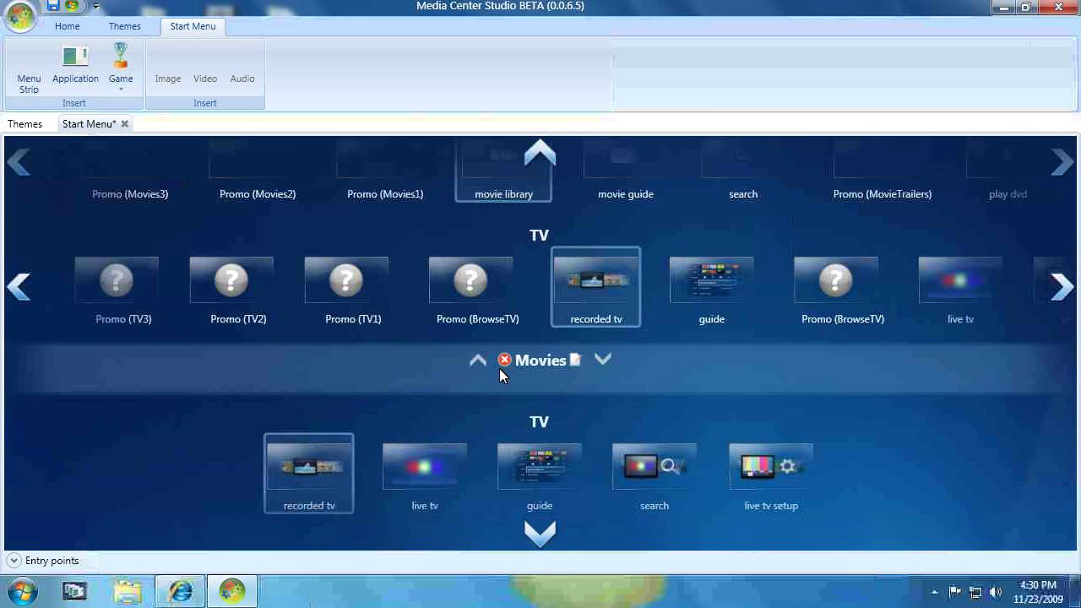
left_click(479, 358)
left_click(484, 315)
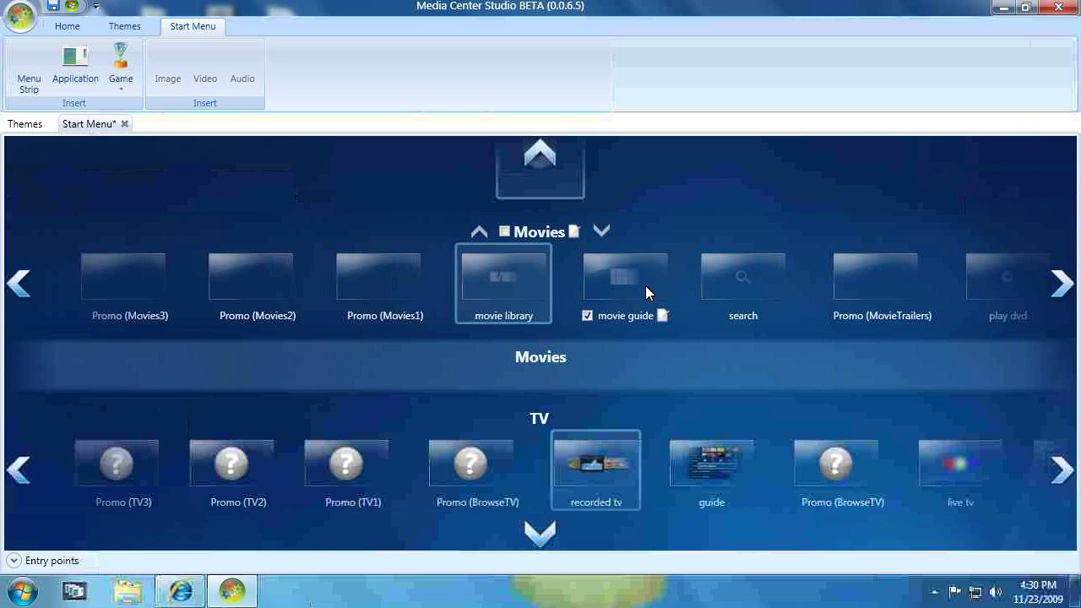
Move the movie guide entry point from the disabled Movies strip into the new one and rename it movies on tv
mouse_move(645, 286)
left_mouse_down()
mouse_move(608, 345)
mouse_move(537, 382)
mouse_move(629, 287)
mouse_move(541, 378)
left_mouse_up()
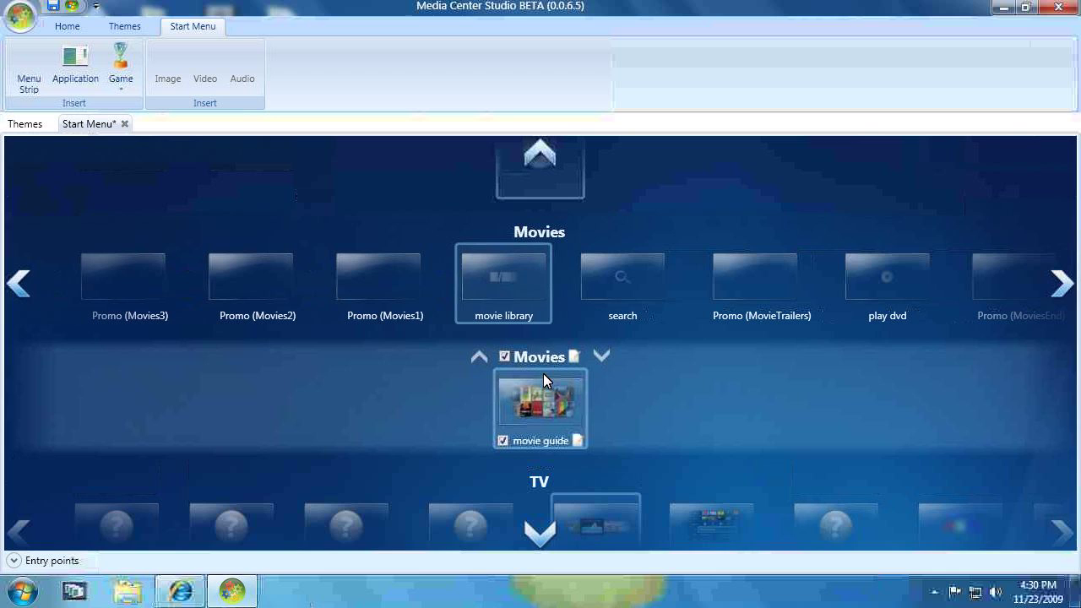
left_click(580, 441)
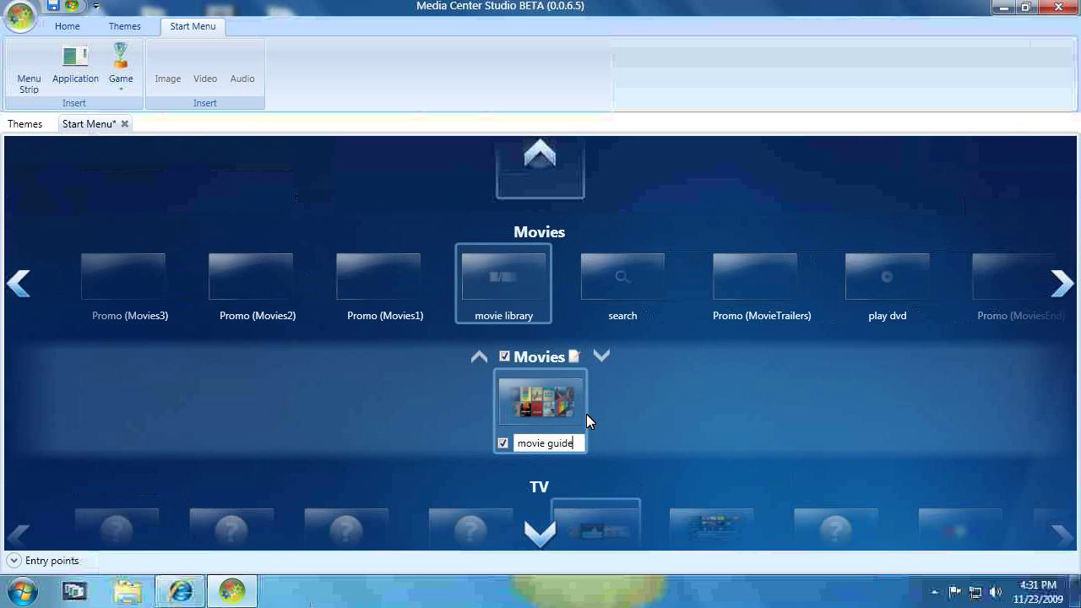
key("BackSpace")
key("BackSpace")
key("BackSpace")
key("BackSpace")
key("BackSpace")
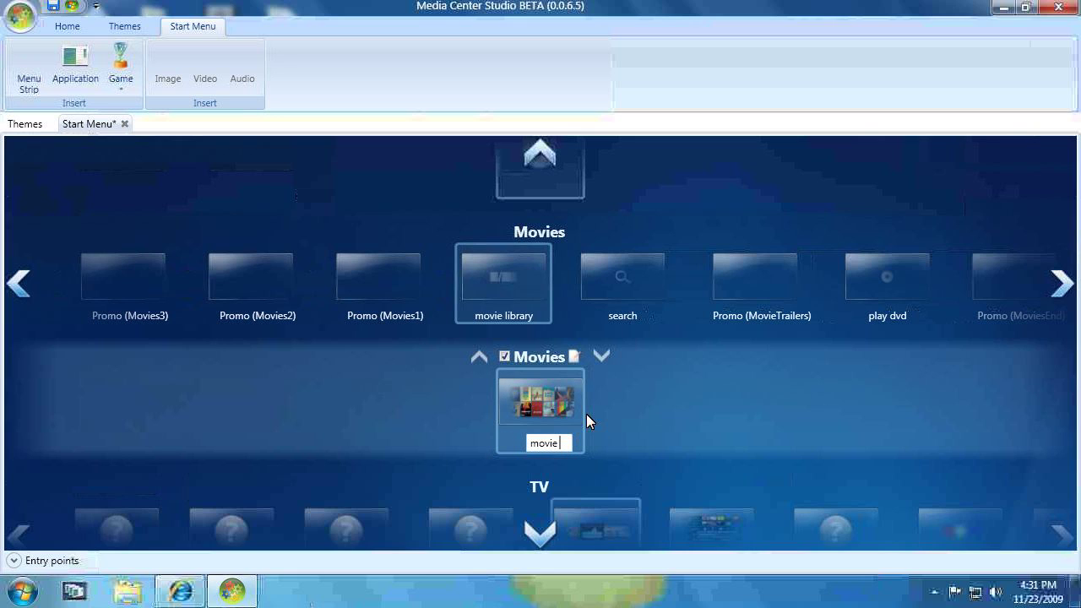
key("BackSpace")
type("s on tv")
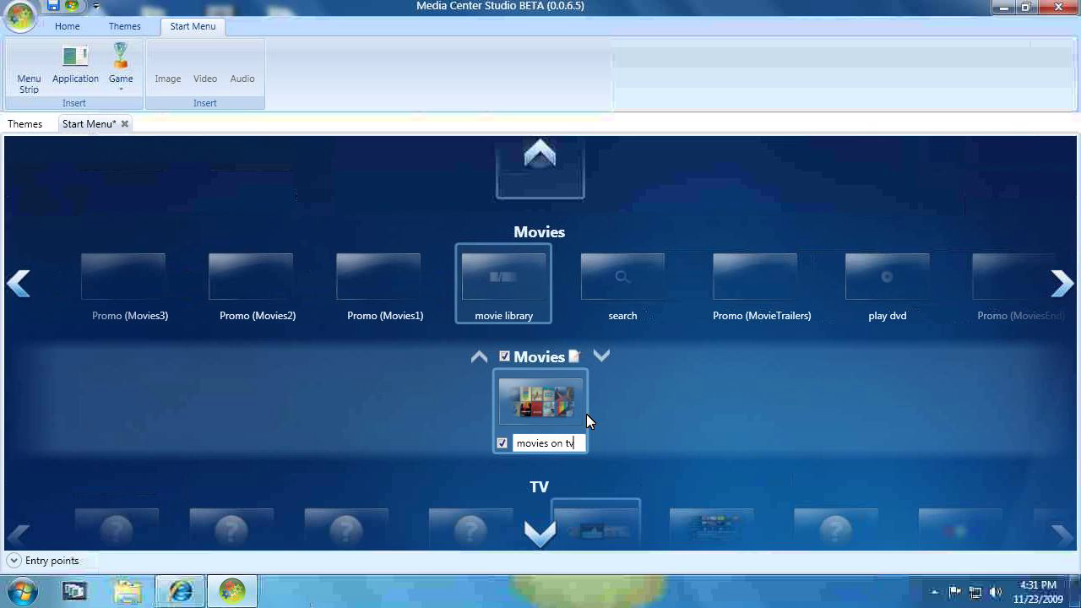
key("Return")
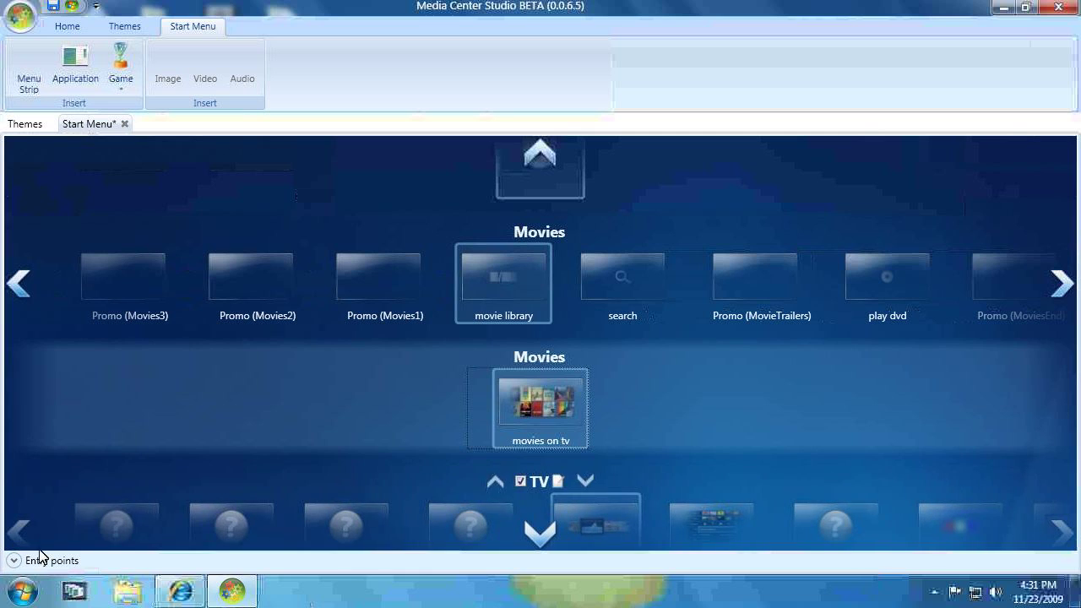
Add the My Movies movie library and trailer library entry points to the new Movies strip, before and after movies on tv respectively
left_click(13, 563)
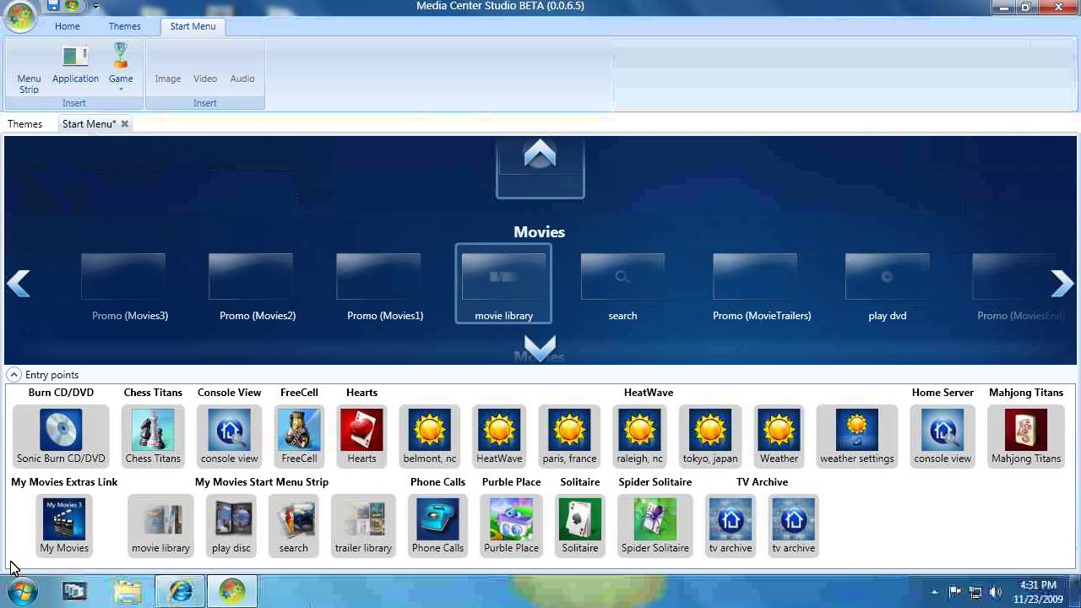
left_click(162, 529)
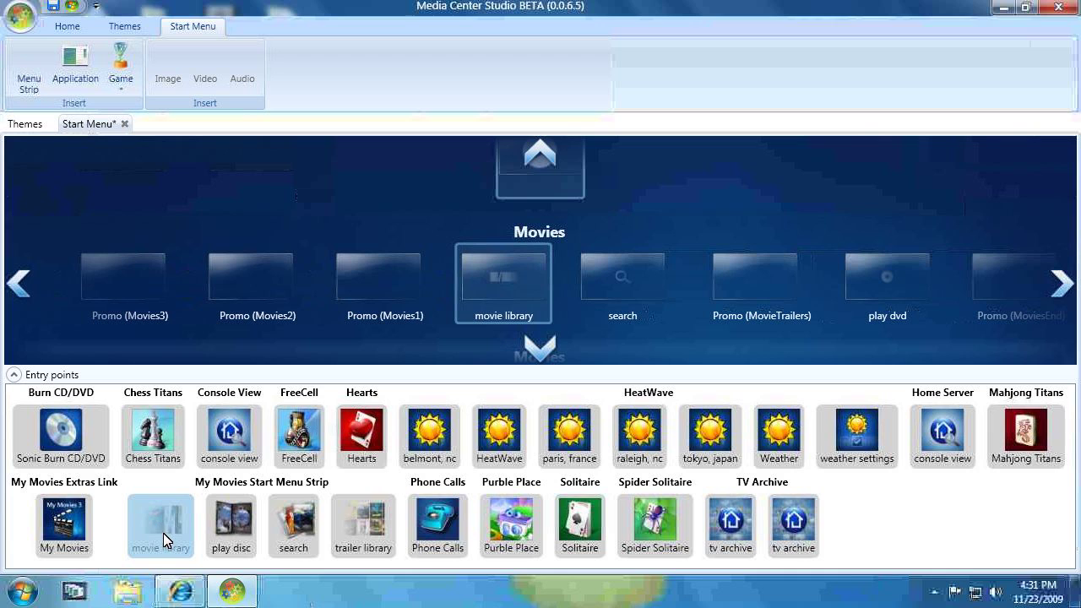
left_click_drag(164, 532, 475, 261)
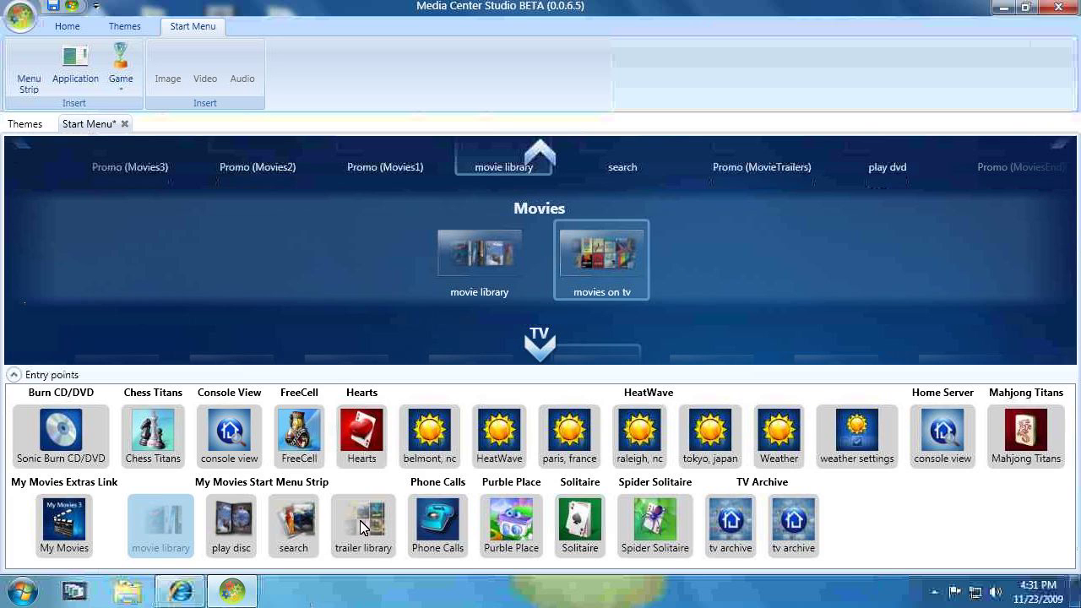
left_click_drag(361, 525, 660, 258)
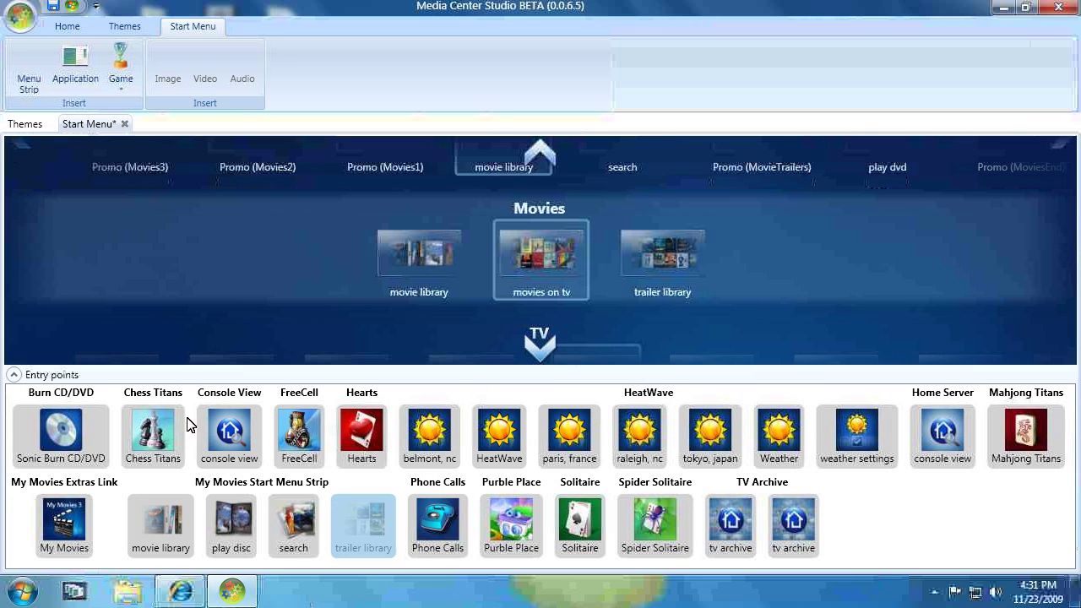
left_click(13, 375)
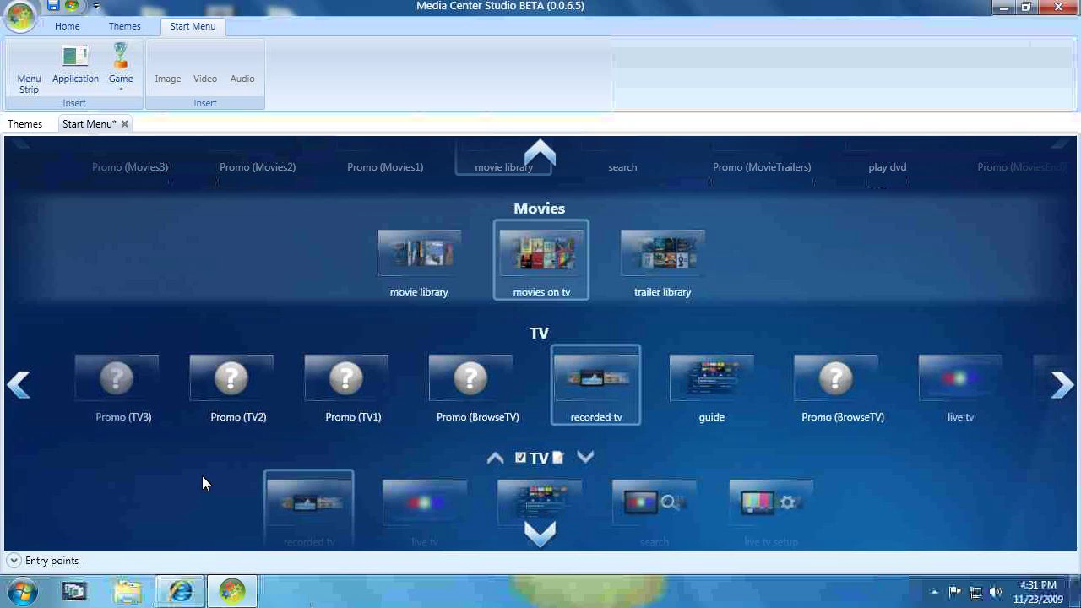
scroll(372, 344, "up", 1)
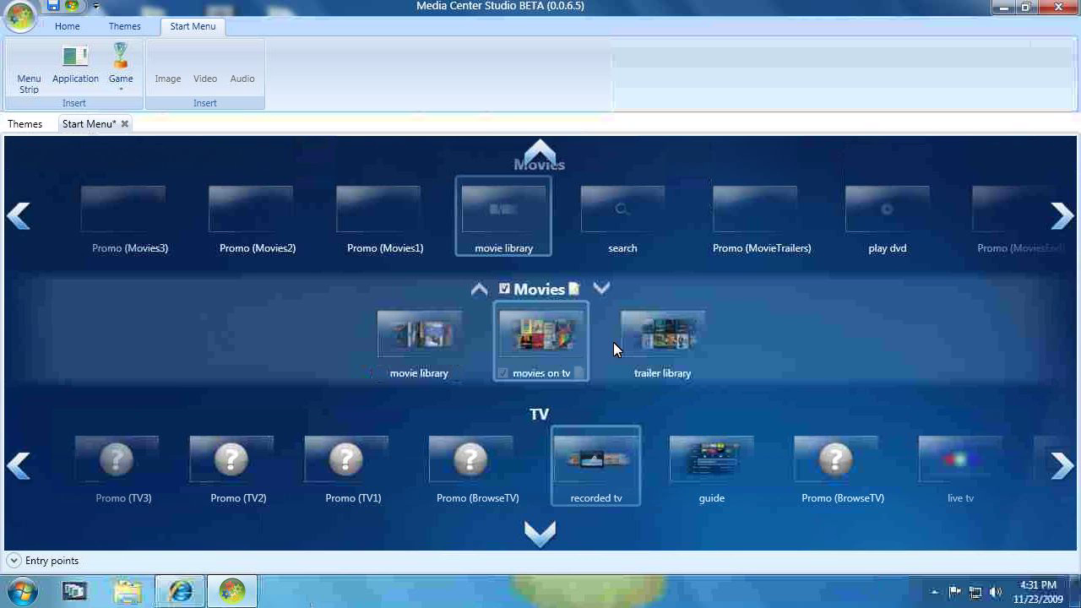
mouse_move(411, 377)
mouse_move(678, 378)
mouse_move(415, 316)
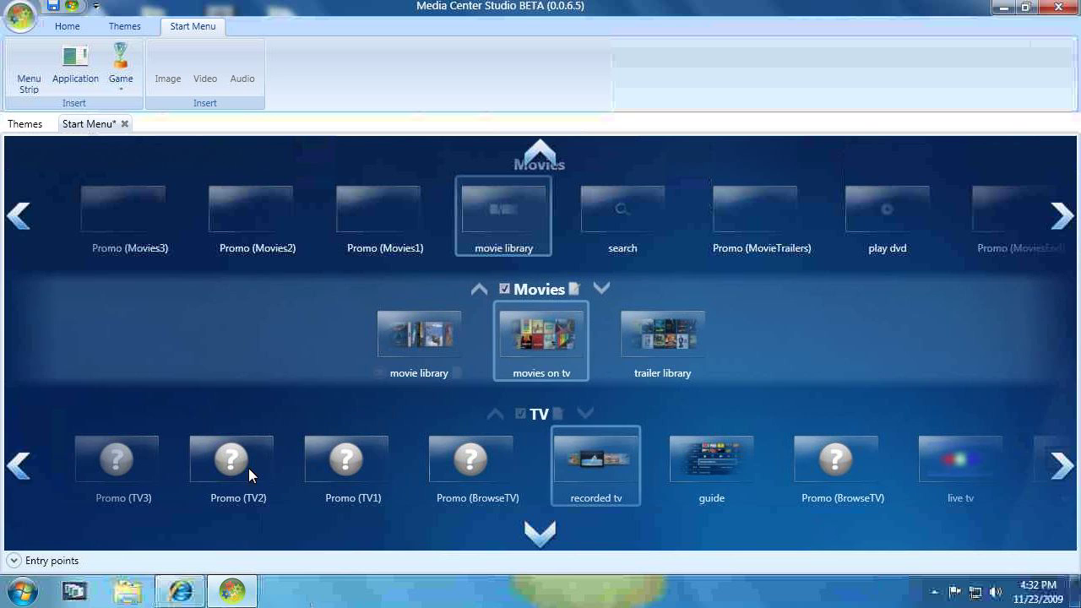
mouse_move(95, 499)
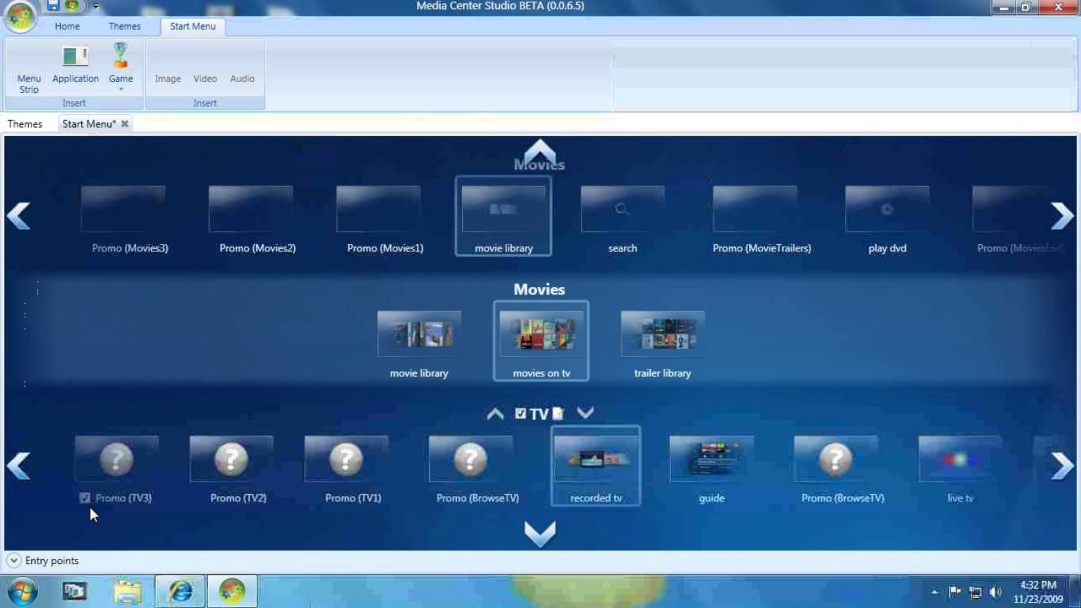
left_click(14, 561)
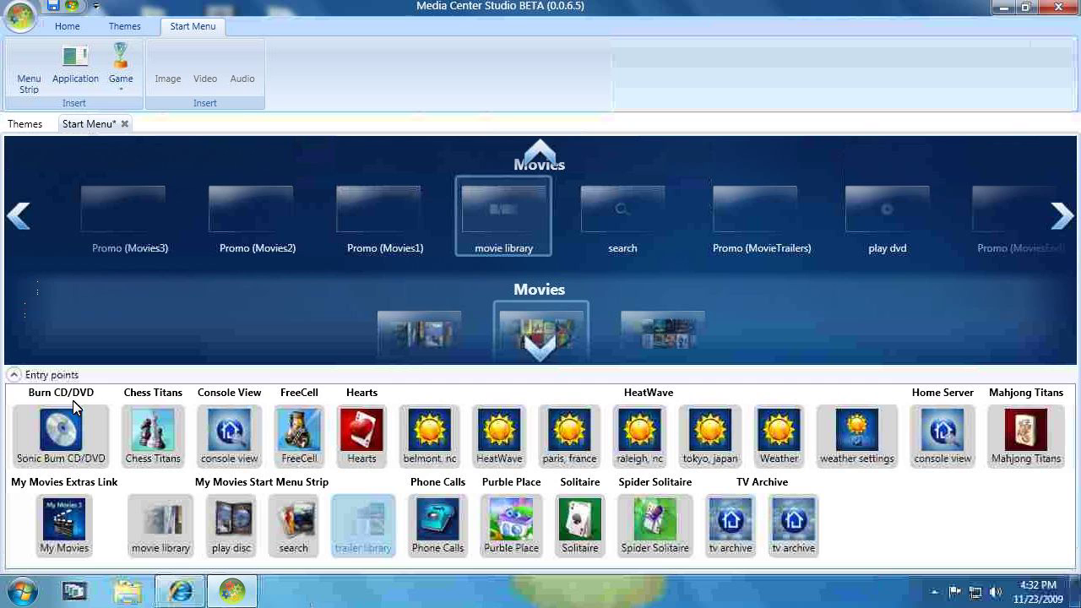
left_click(13, 375)
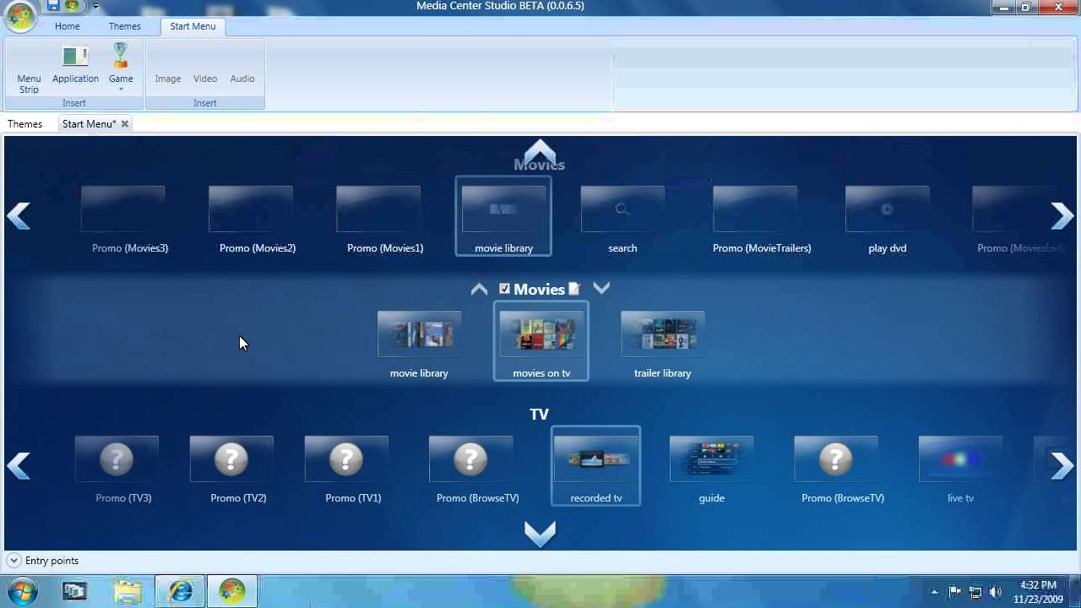
Move the play dvd entry point from the disabled Movies strip into the new Movies strip, ahead of movie library
scroll(239, 335, "up", 1)
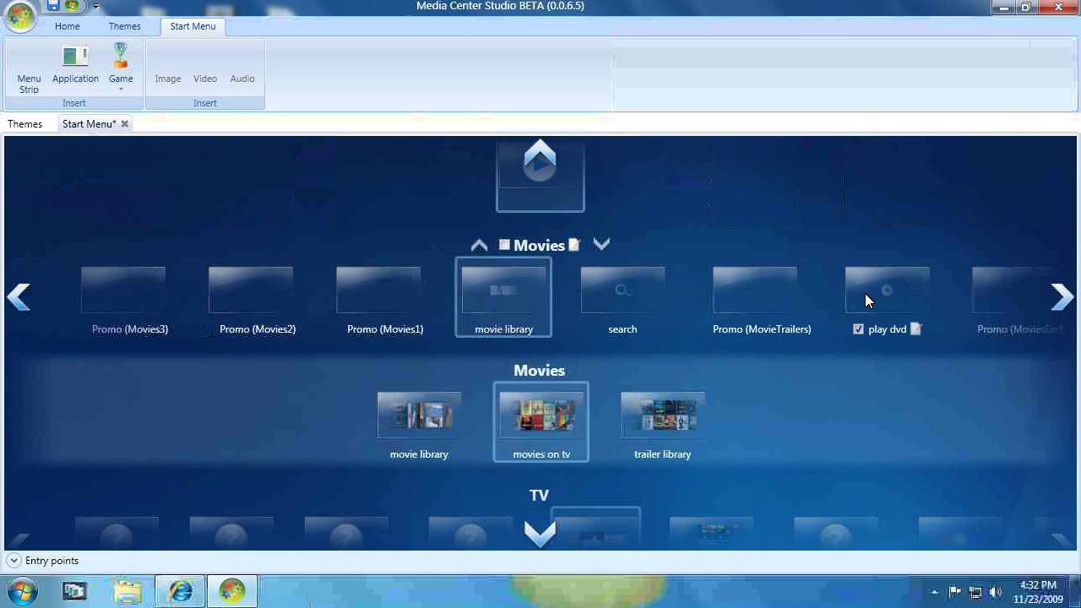
left_click_drag(892, 294, 356, 420)
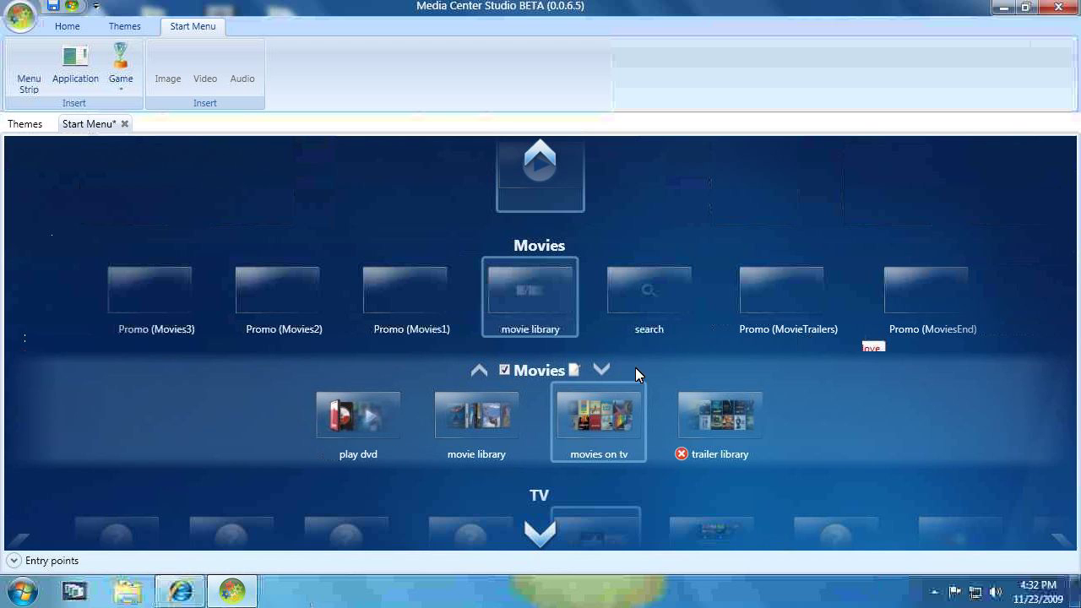
Move Promo (Movies1), Promo (Movies2) and Promo (Movies3), in that order, from the disabled Movies strip to the end of the new one
left_click(397, 295)
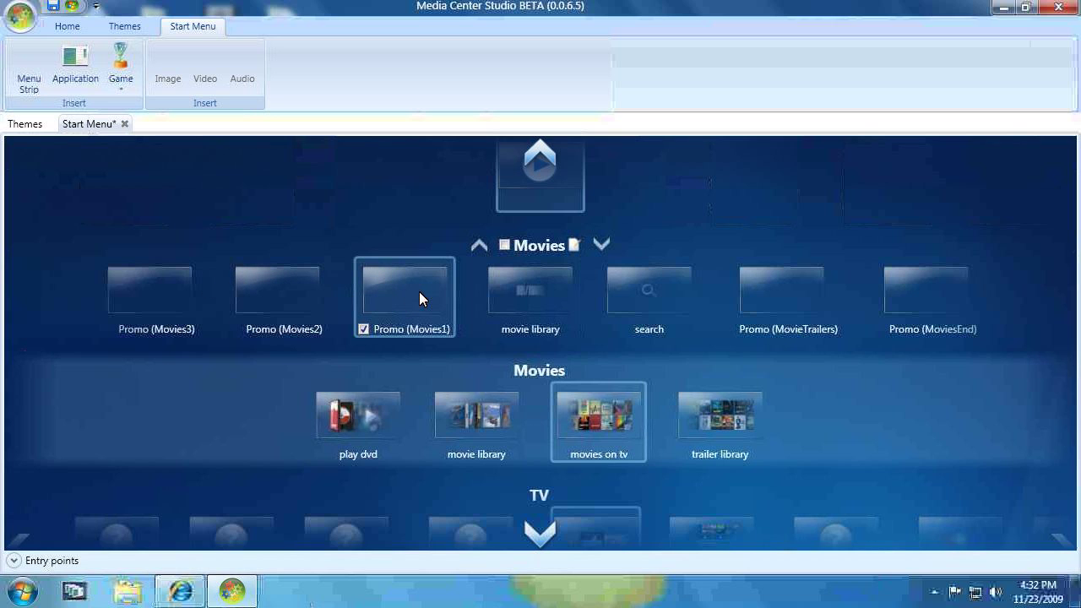
left_click_drag(414, 292, 785, 418)
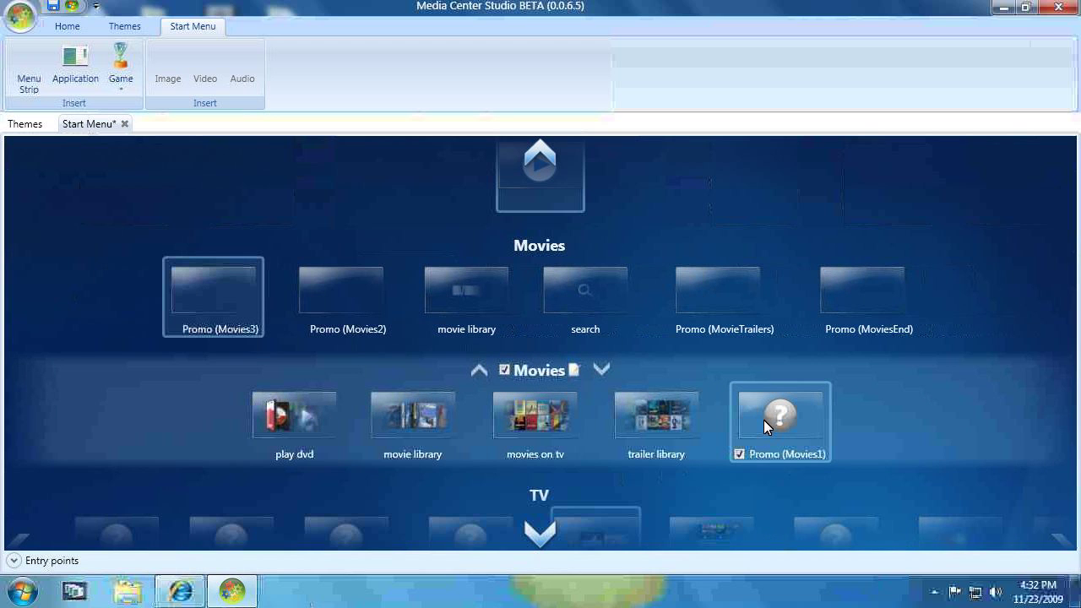
left_click_drag(756, 420, 600, 422)
left_click_drag(667, 420, 853, 422)
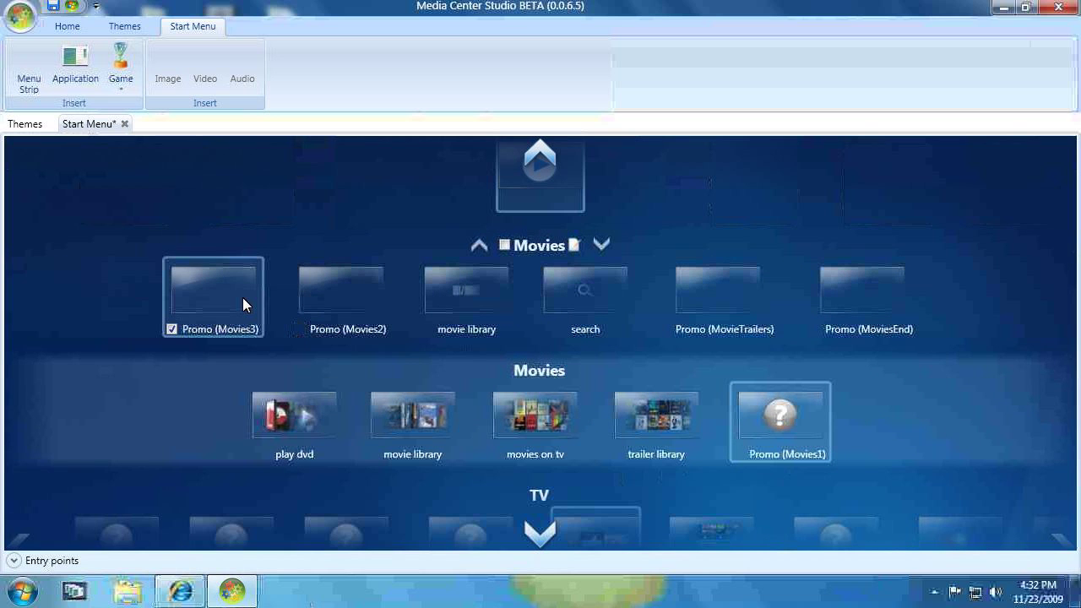
left_click_drag(340, 301, 844, 424)
left_click_drag(277, 287, 907, 419)
mouse_move(791, 407)
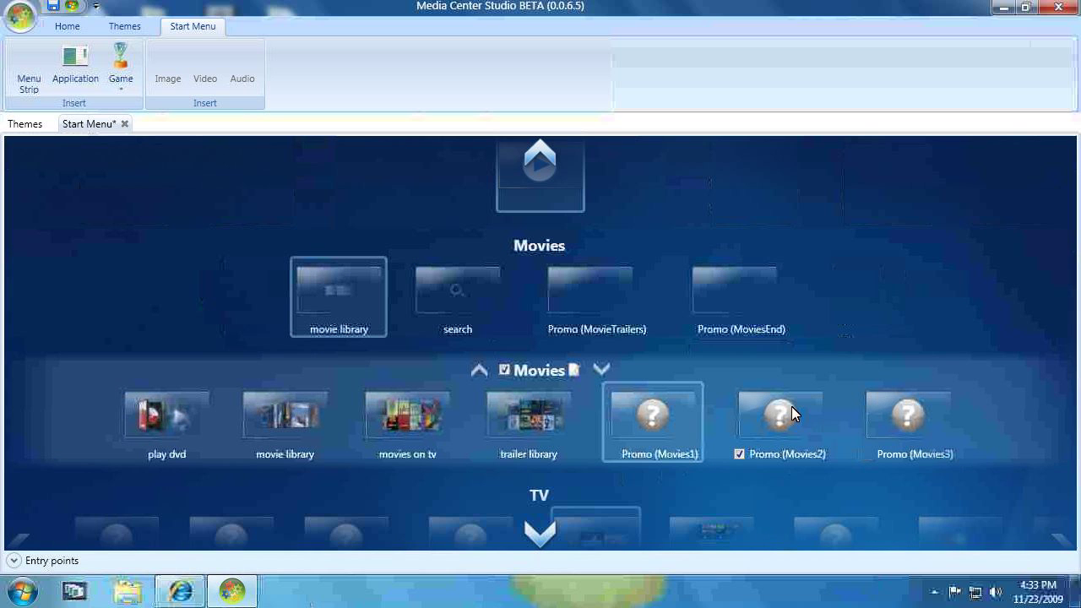
mouse_move(684, 420)
mouse_move(596, 421)
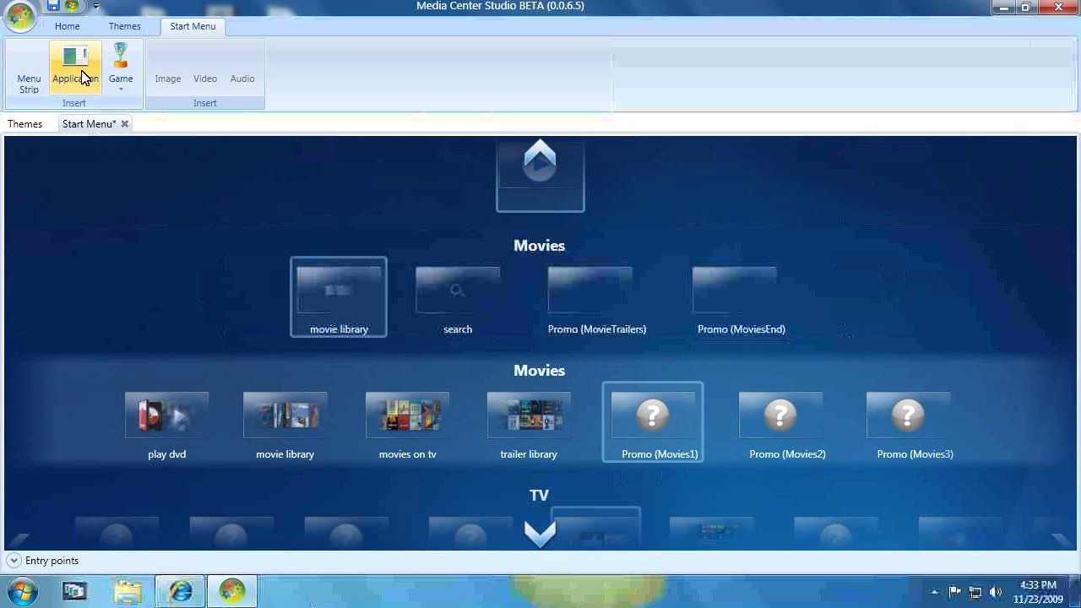
Save the start menu changes and launch Windows Media Center
left_click(74, 28)
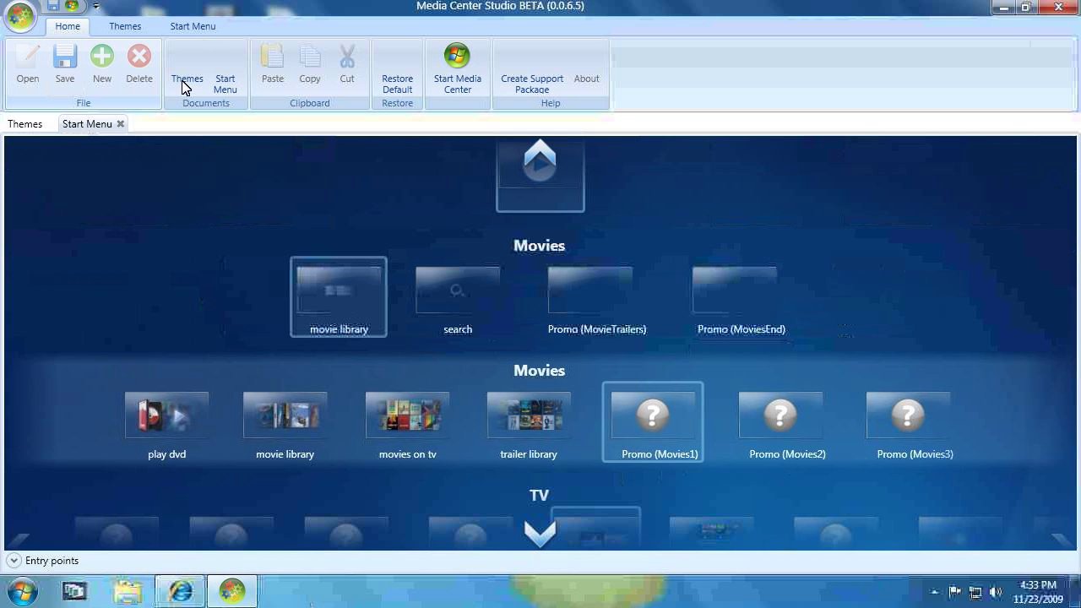
left_click(1002, 8)
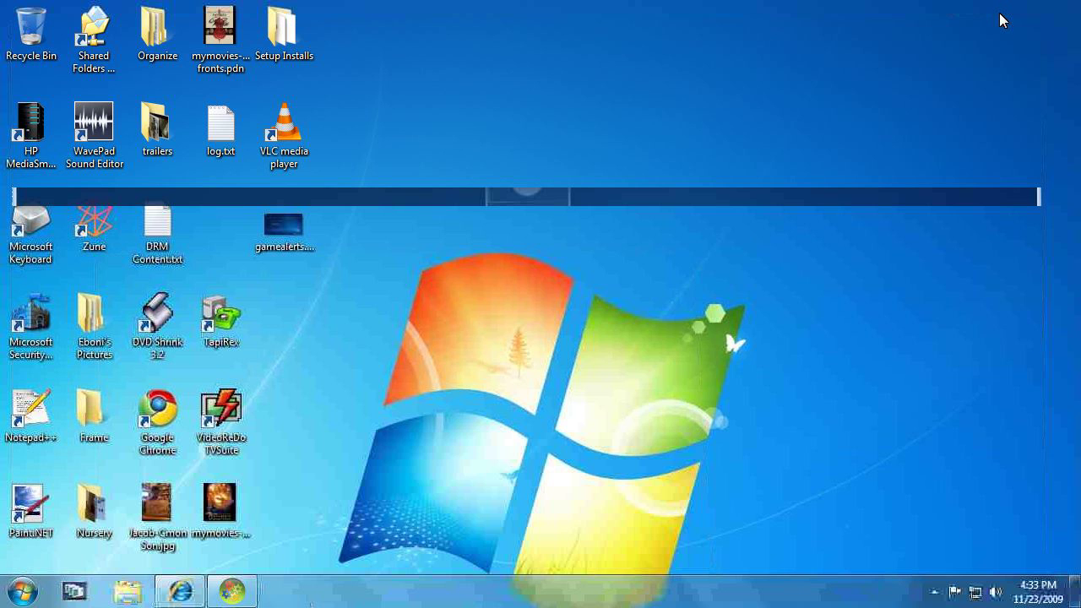
left_click(33, 597)
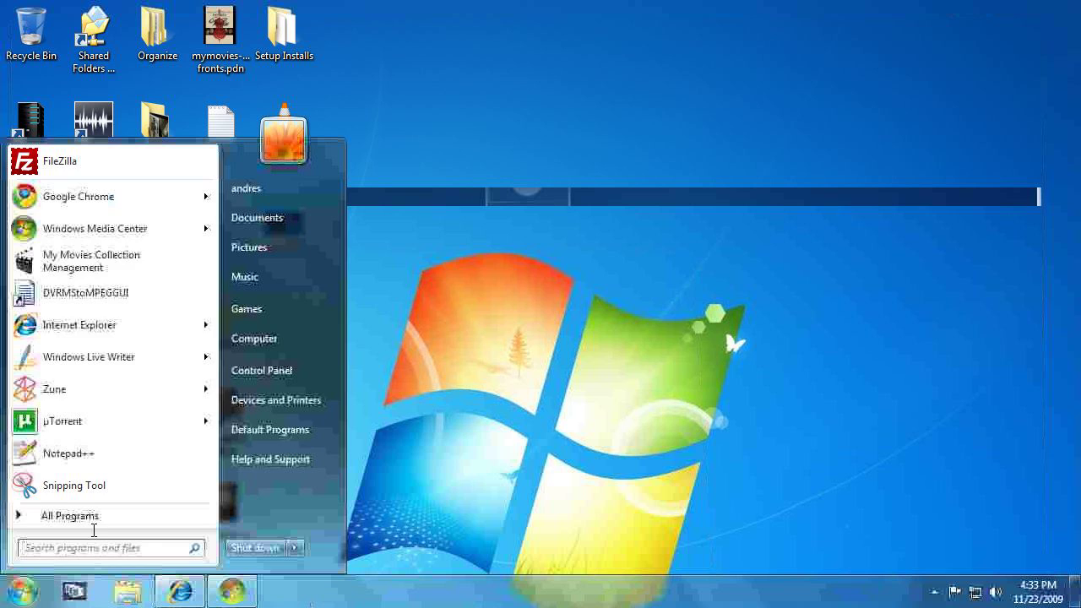
left_click(101, 225)
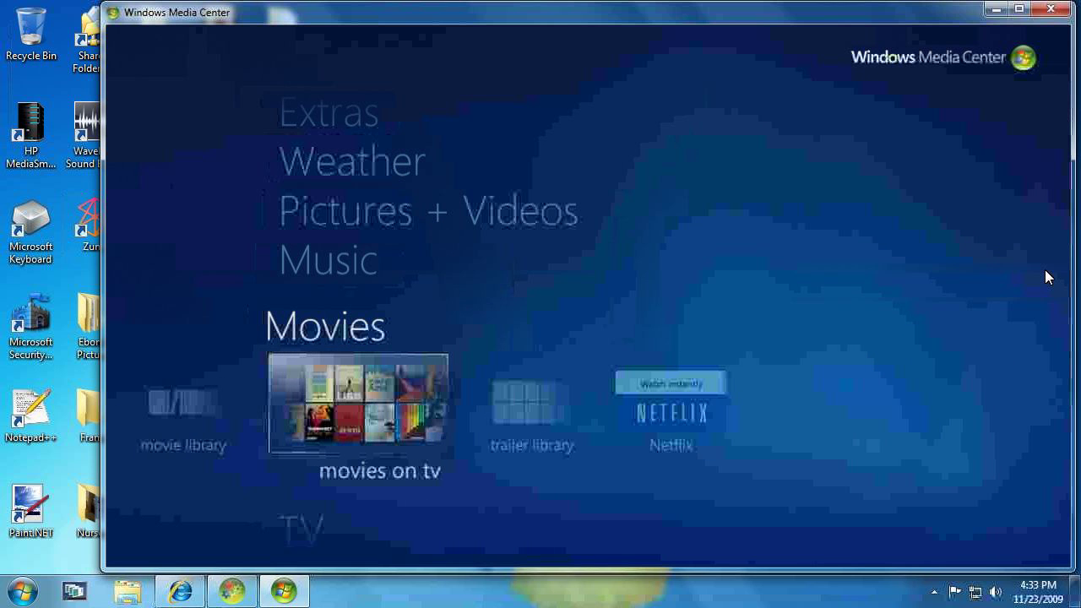
Check the entries of the customised Movies strip and its order among the neighbouring strips in Windows Media Center
key("Left")
key("Down")
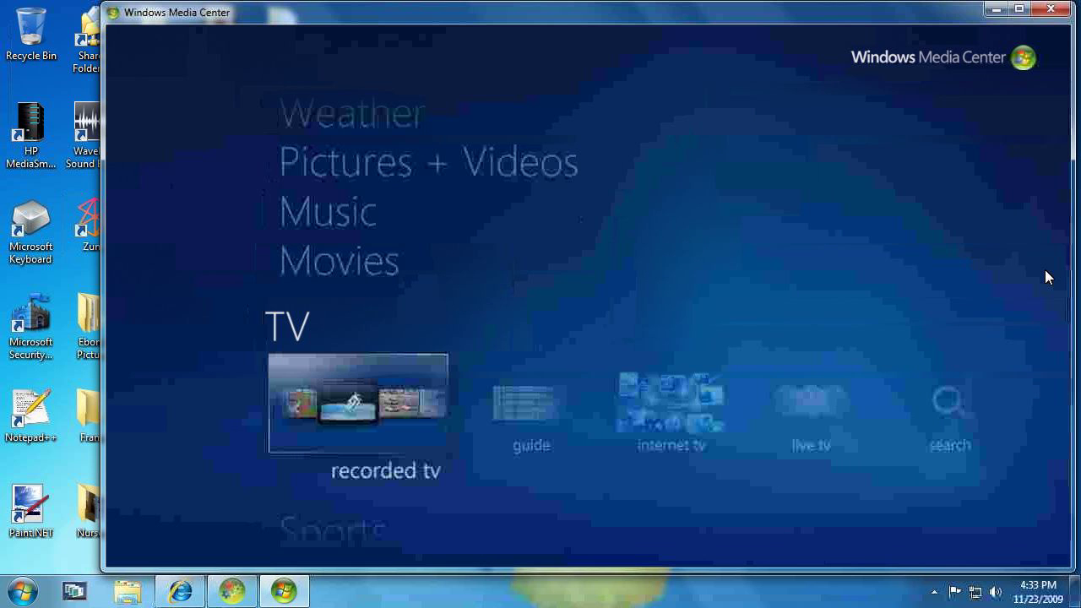
key("Up")
key("Up")
key("Up")
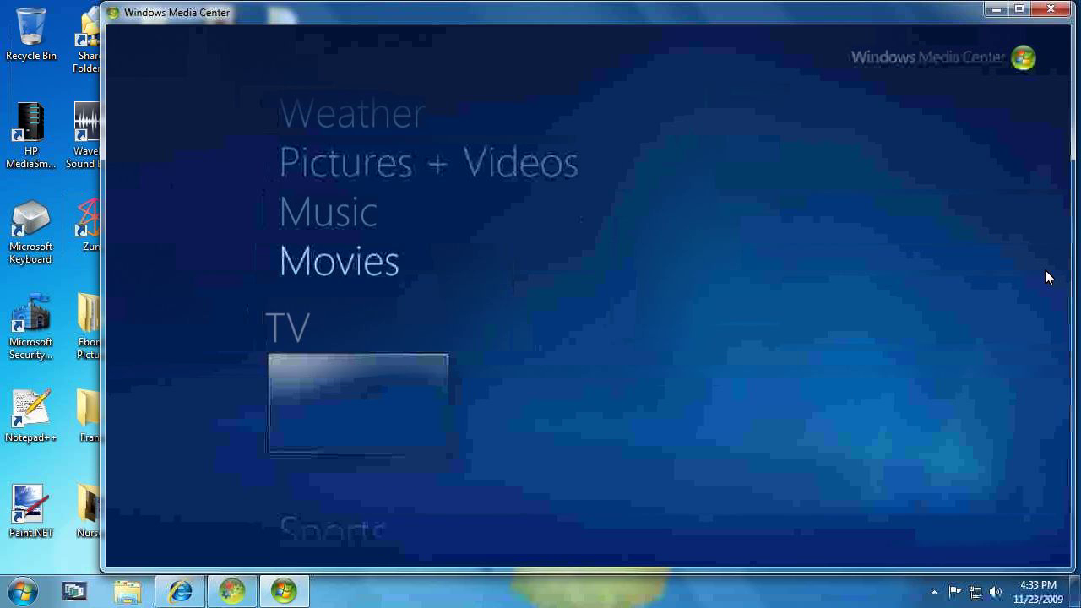
key("Down")
key("Down")
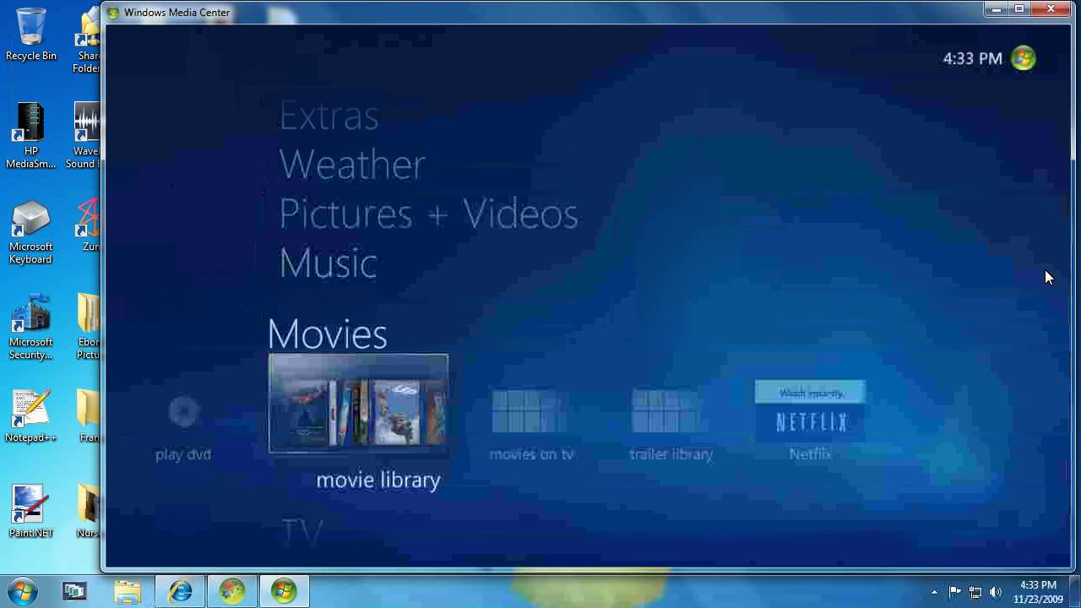
Test the movies on tv entry in the Movies strip, then go back and close Windows Media Center
key("Right")
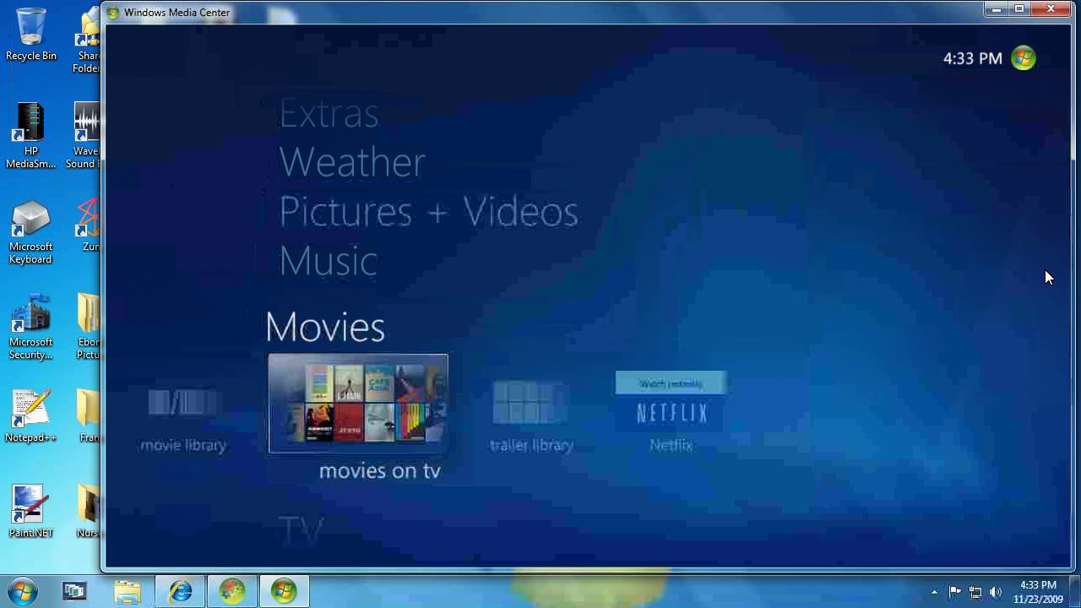
key("Return")
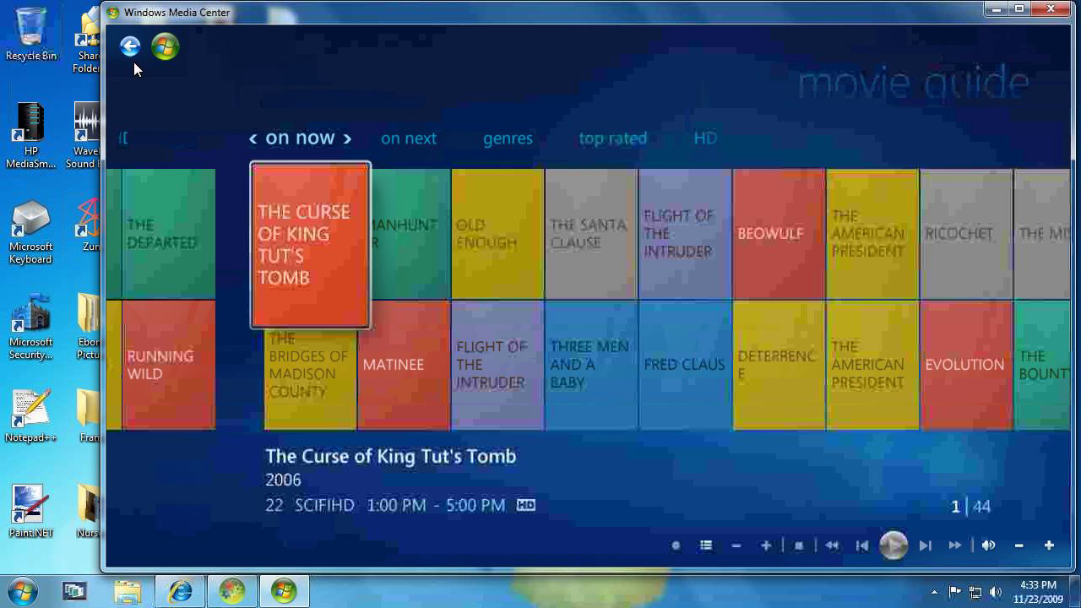
left_click(133, 51)
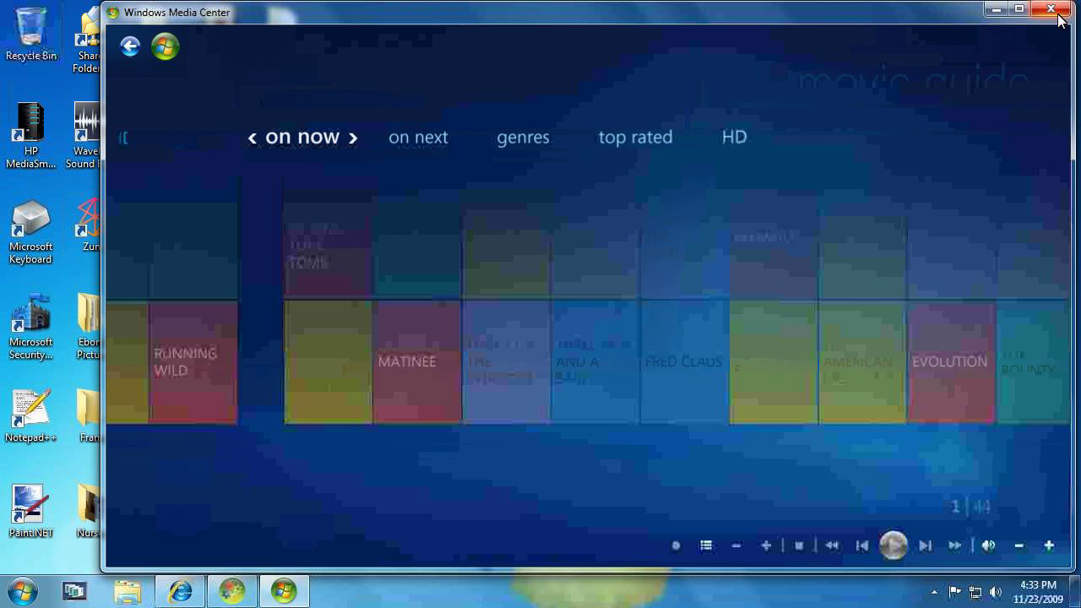
left_click(1059, 15)
Switch to Media Center Studio, make movie library the default entry of the new Movies strip, and save the start menu
left_click(226, 597)
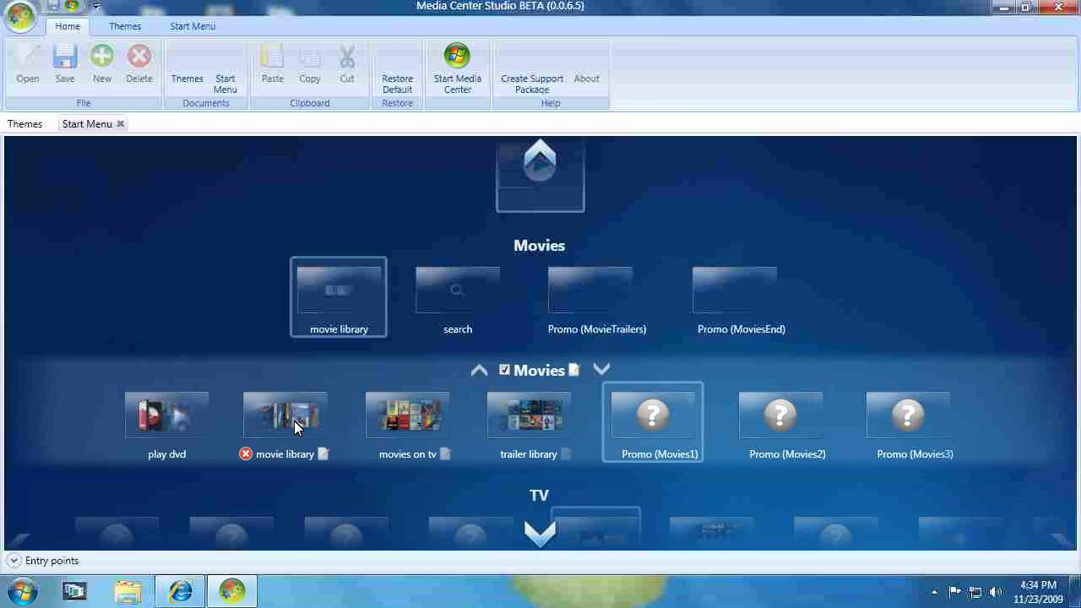
left_click(343, 422)
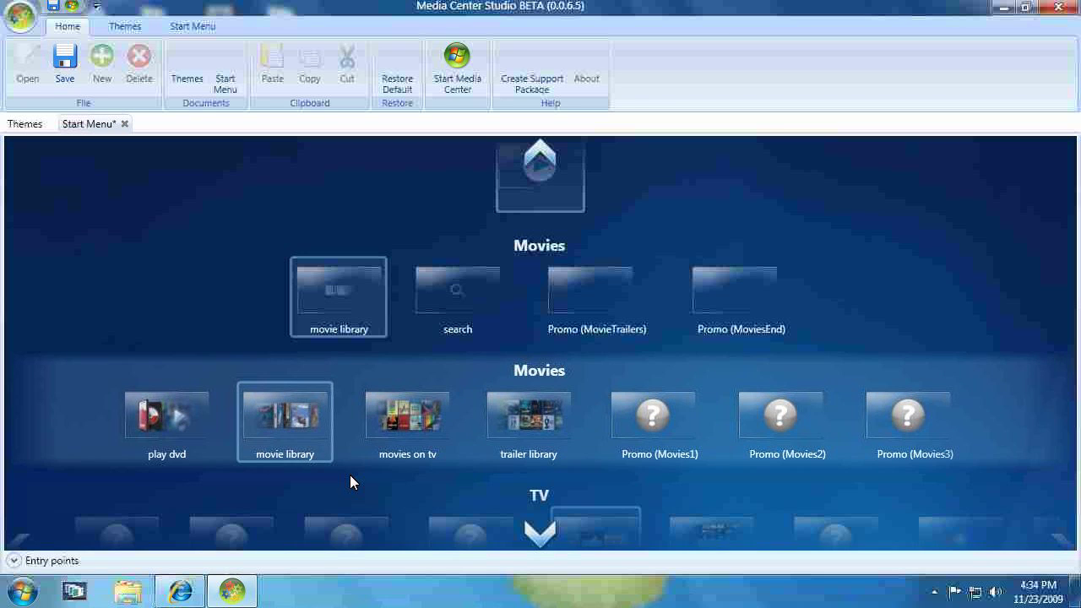
scroll(363, 484, "down", 1)
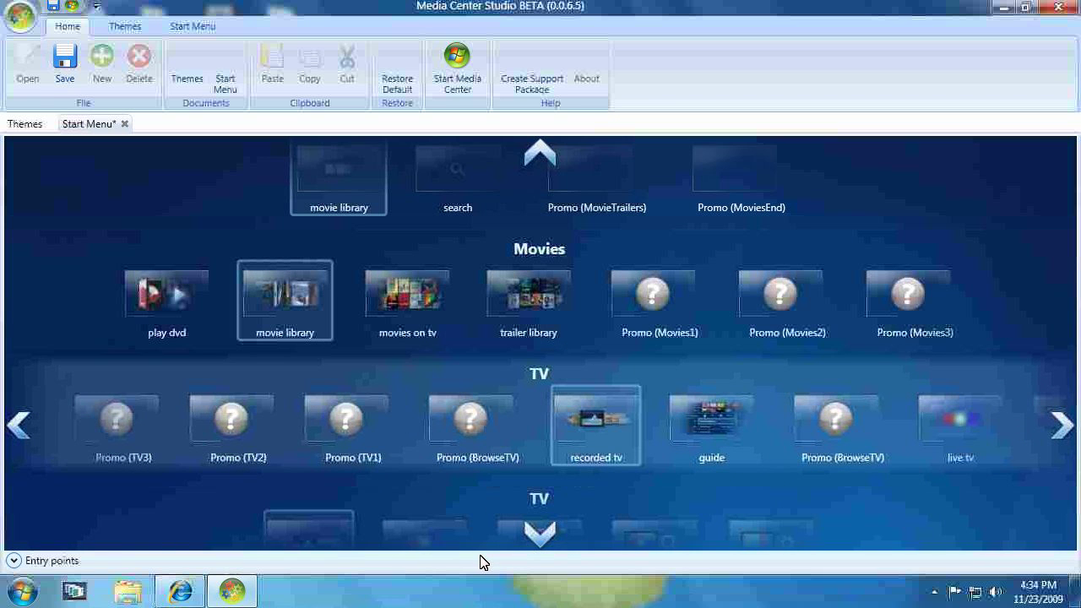
left_click(55, 46)
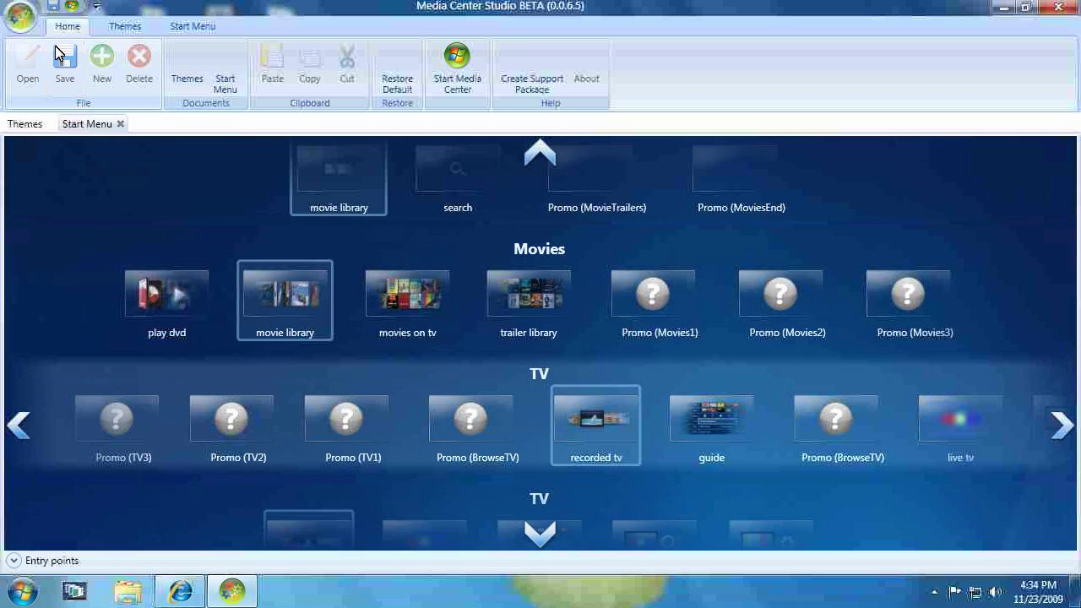
Launch Windows Media Center again and check the default entries of the Movies, TV and Sports strips
left_click(24, 595)
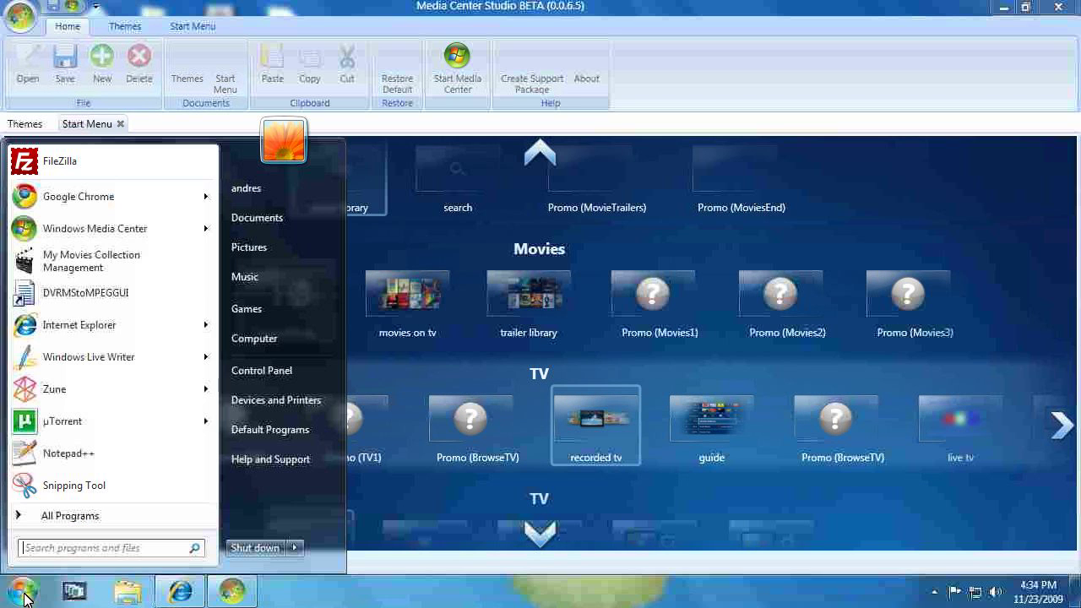
left_click(84, 228)
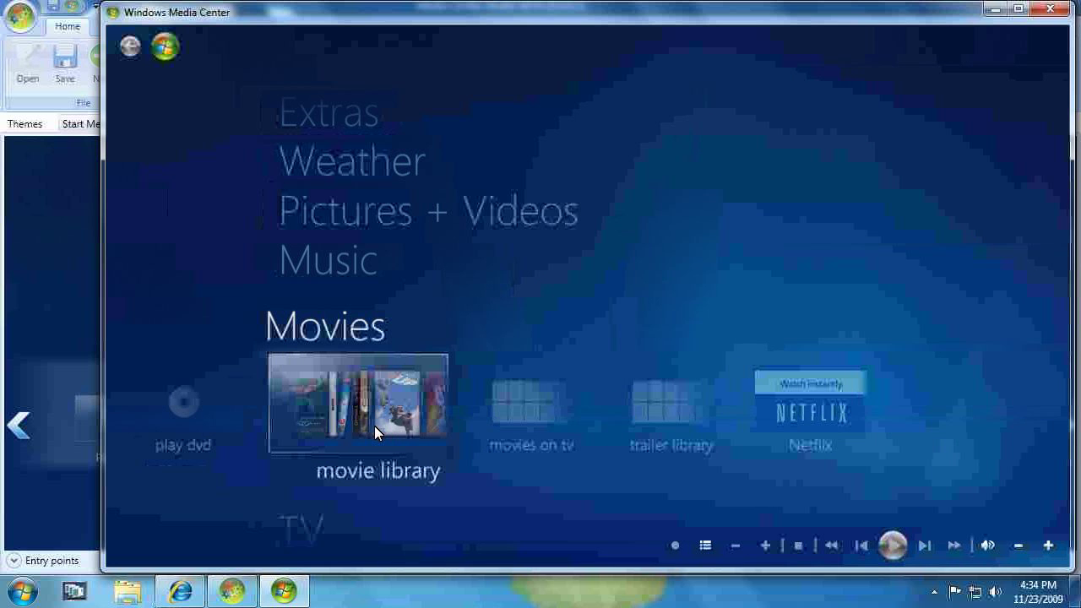
scroll(374, 426, "down", 2)
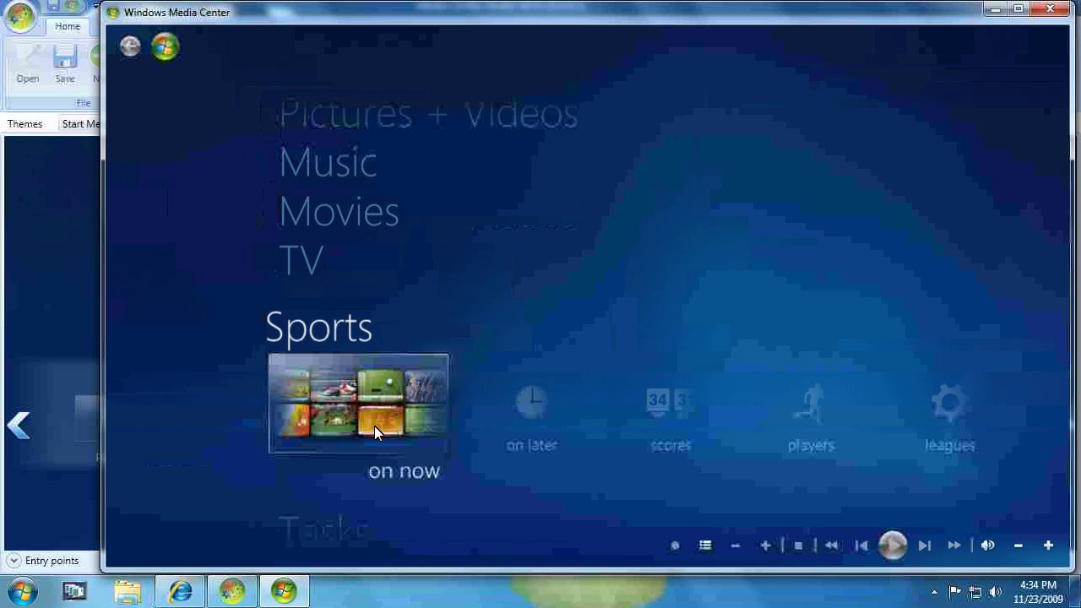
scroll(374, 426, "up", 1)
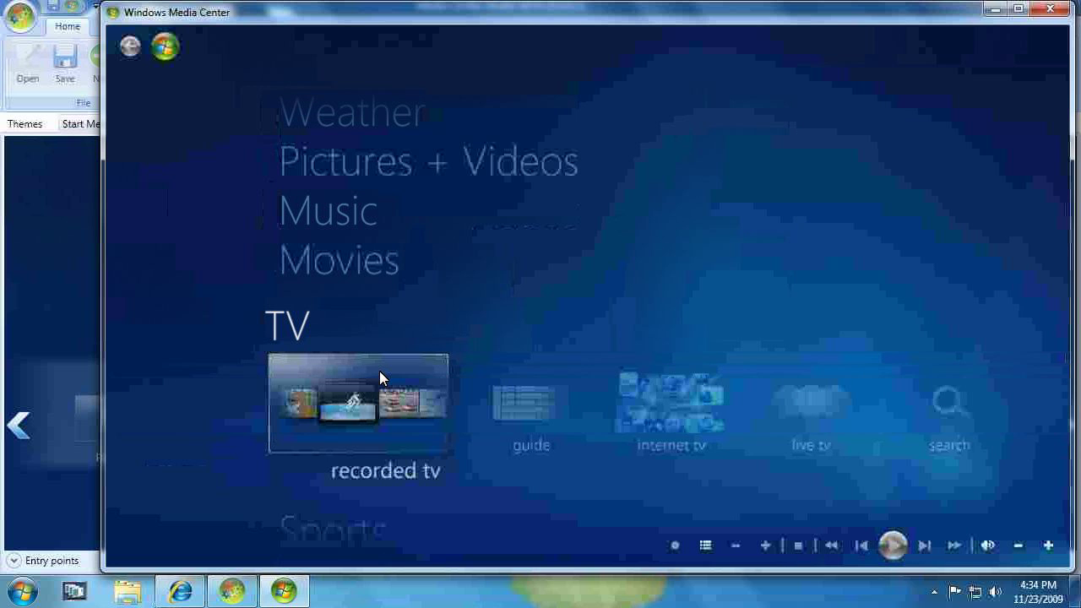
scroll(379, 370, "up", 1)
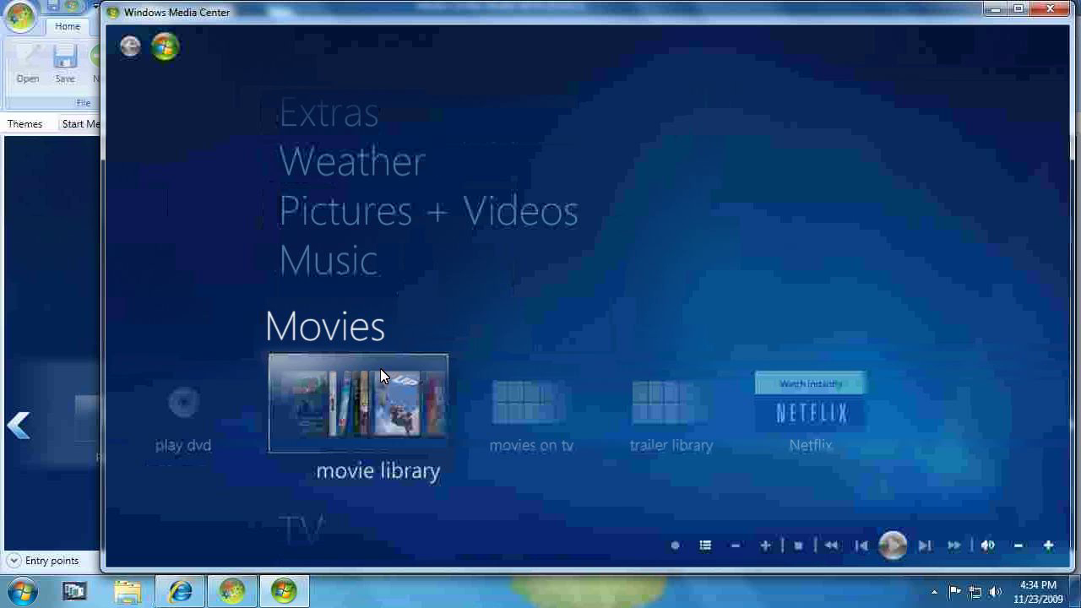
scroll(380, 374, "down", 1)
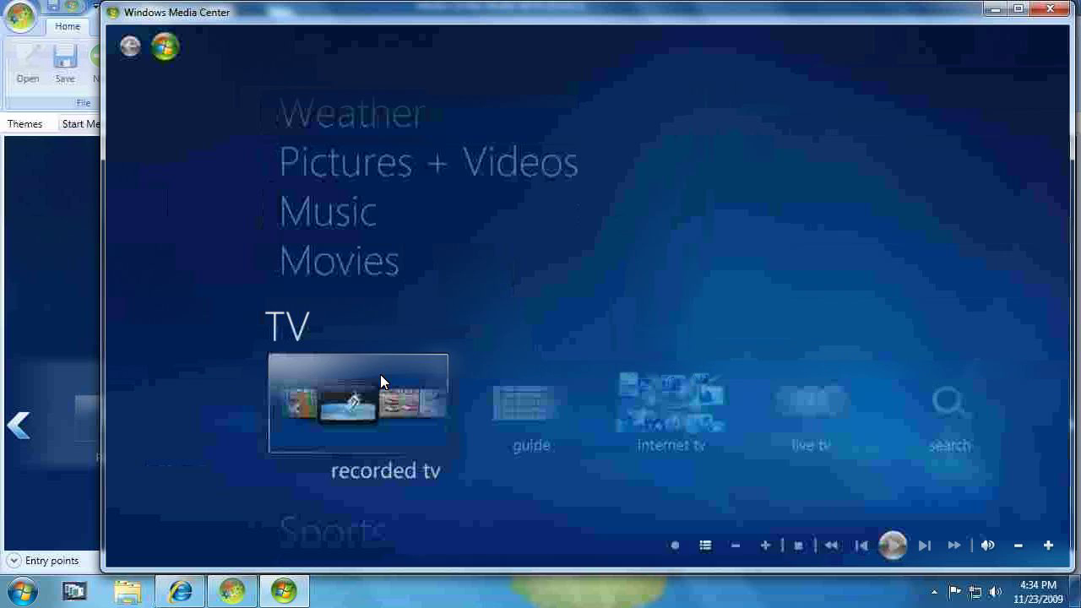
Return to Media Center Studio and bring up the commands for inserting items into the start menu
left_click(39, 252)
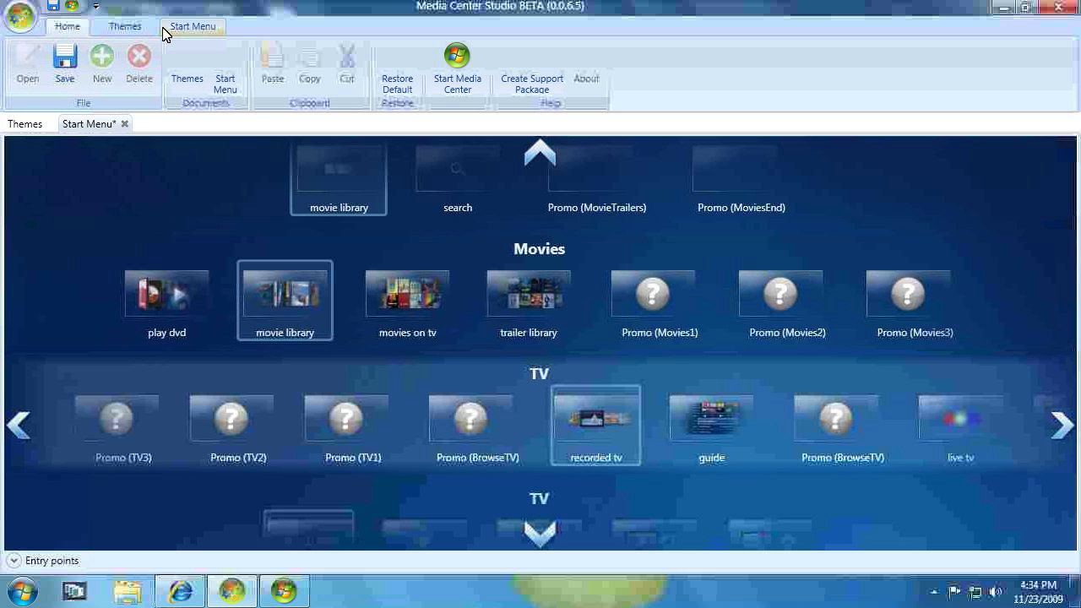
left_click(193, 28)
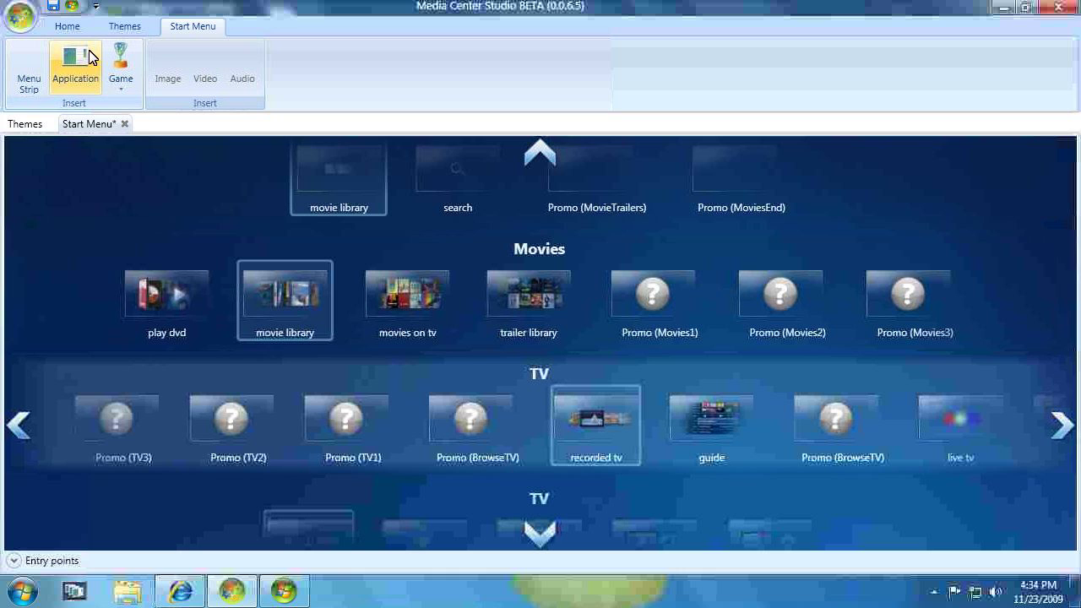
mouse_move(388, 543)
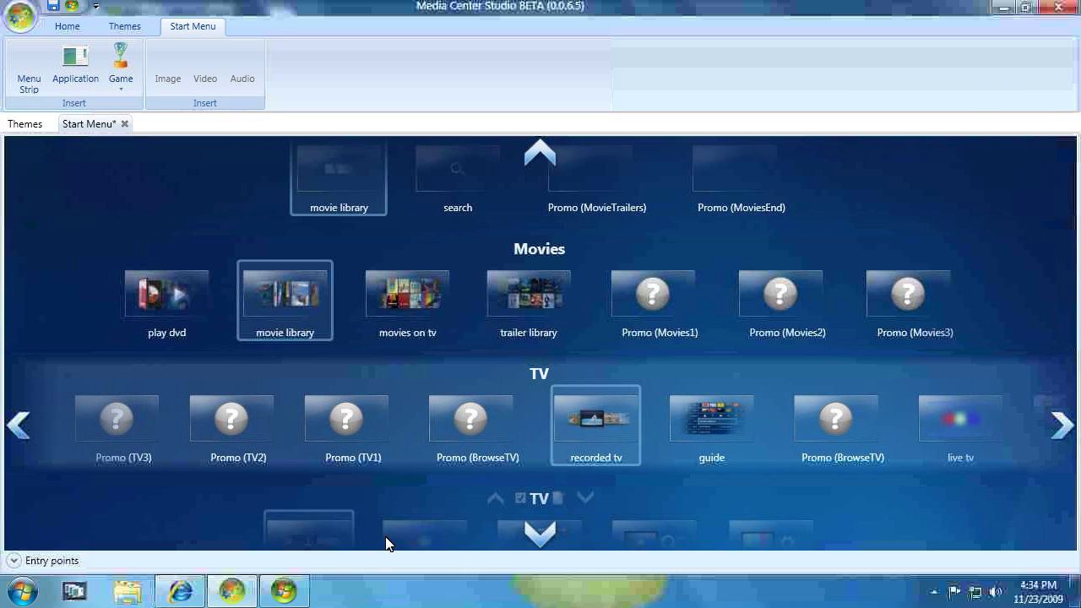